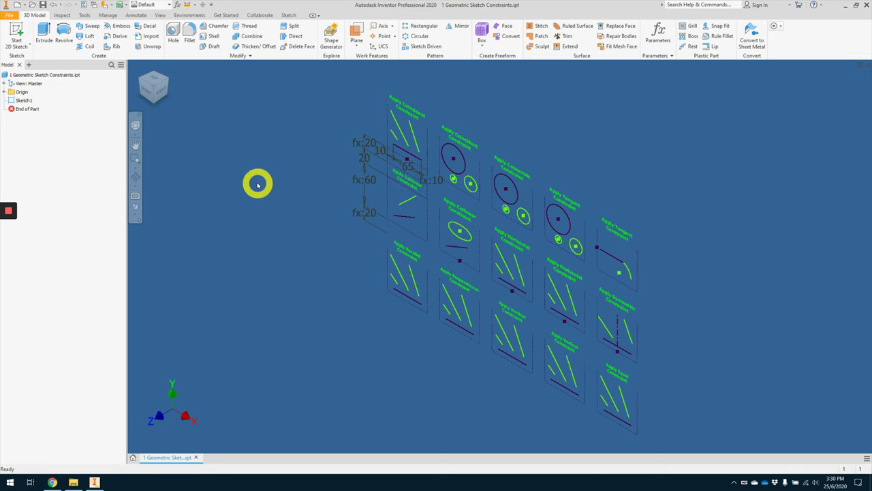
Open Sketch1 from the model browser for editing, viewed from the front
click(21, 101)
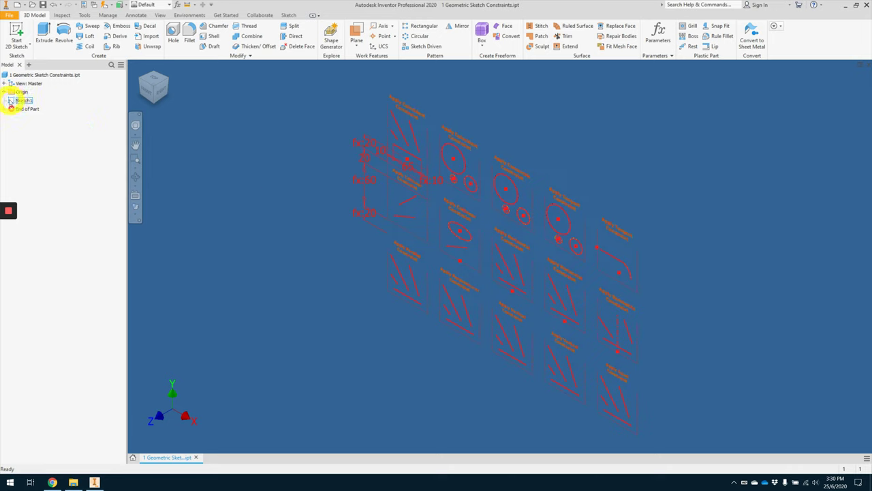
double_click(10, 101)
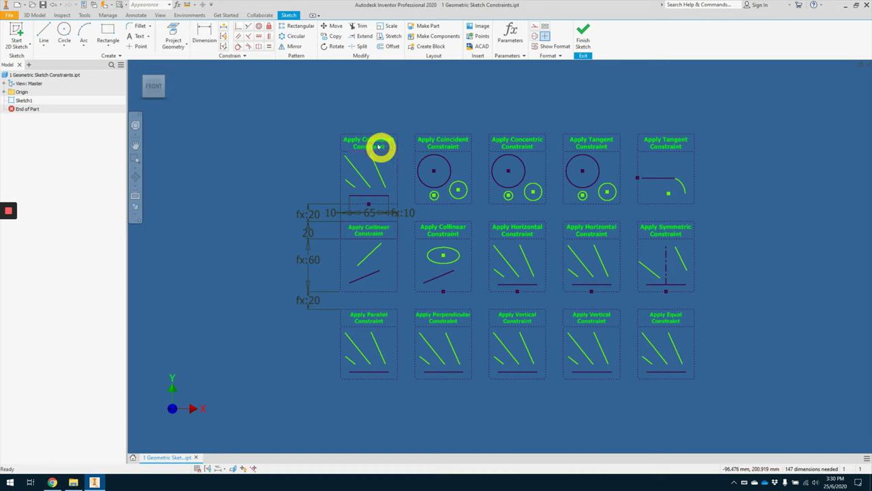
click(588, 170)
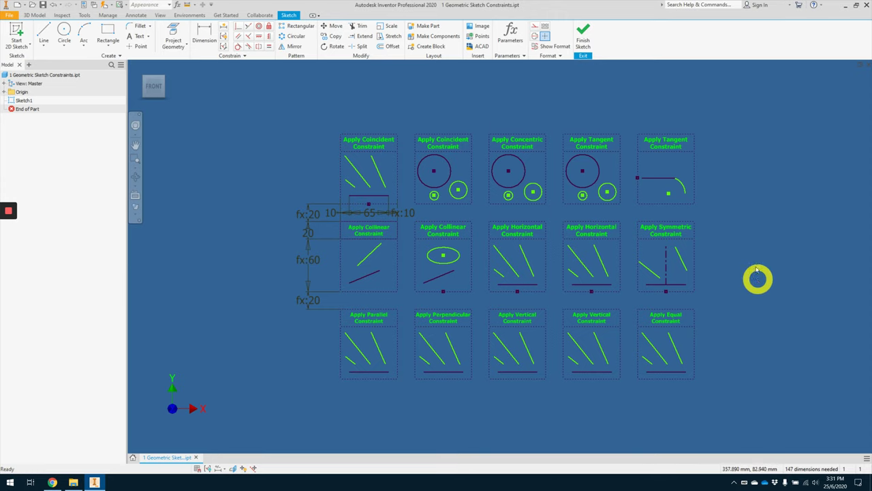
Zoom in and pan to centre the Apply Coincident panel's lines
scroll(335, 132, down, 2)
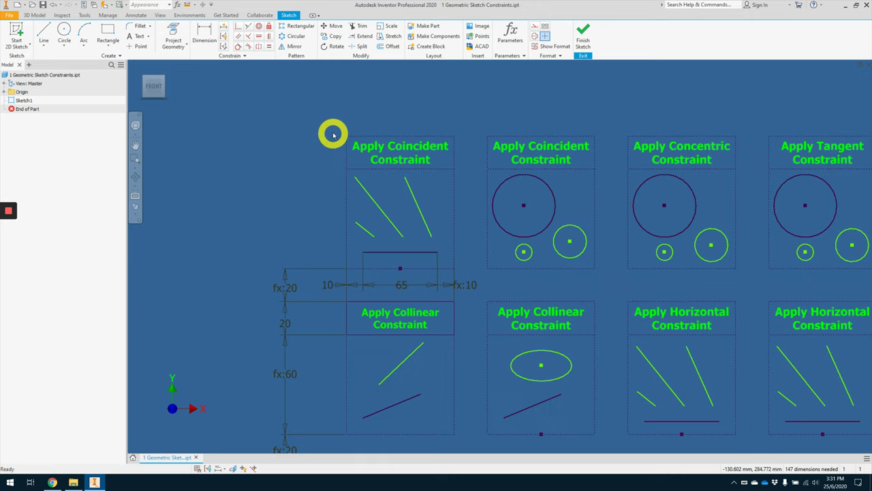
scroll(400, 192, down, 2)
mouse_move(399, 195)
middle_down()
mouse_move(414, 216)
mouse_move(461, 226)
middle_up()
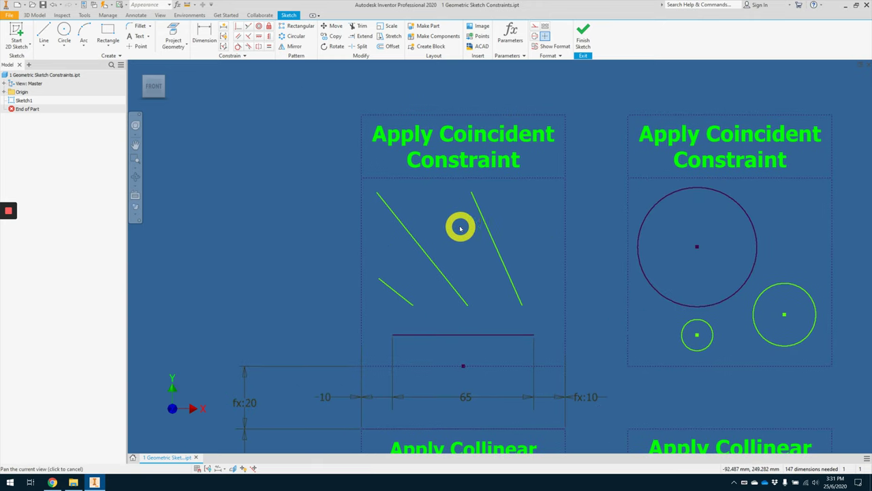
Coincide the right, long left and short lines' lower ends with the horizontal line's end, midpoint and edge
click(239, 29)
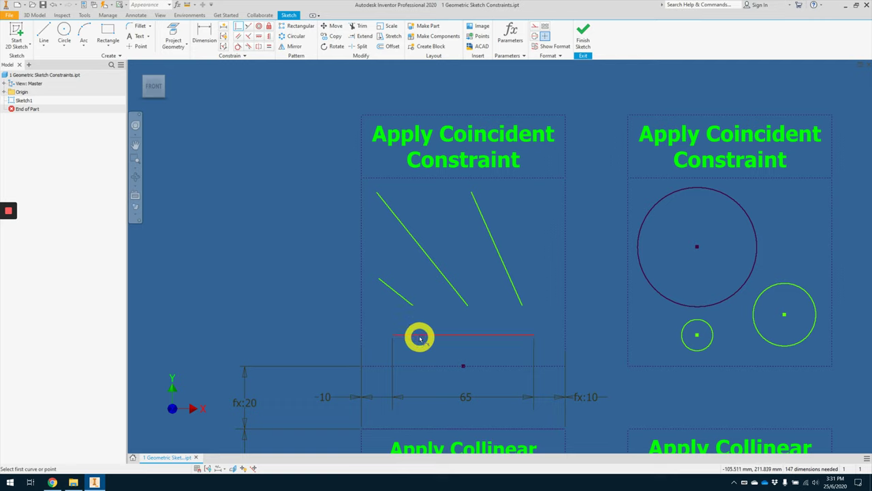
click(522, 307)
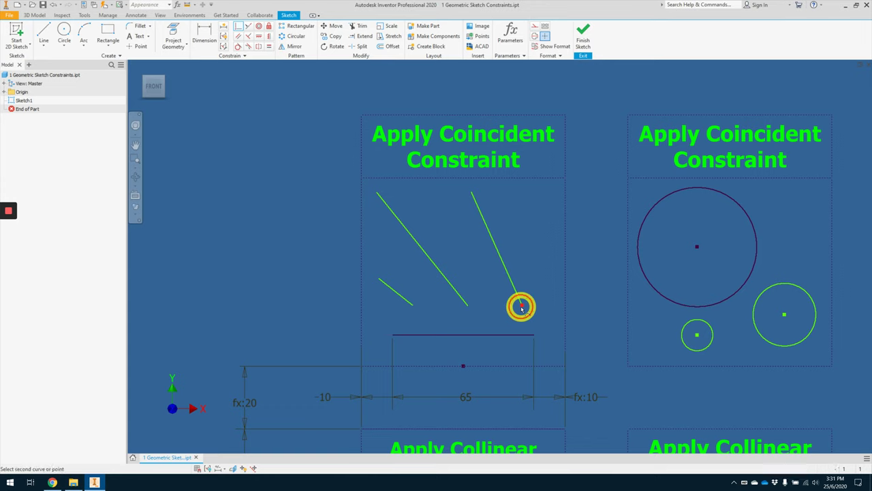
click(534, 335)
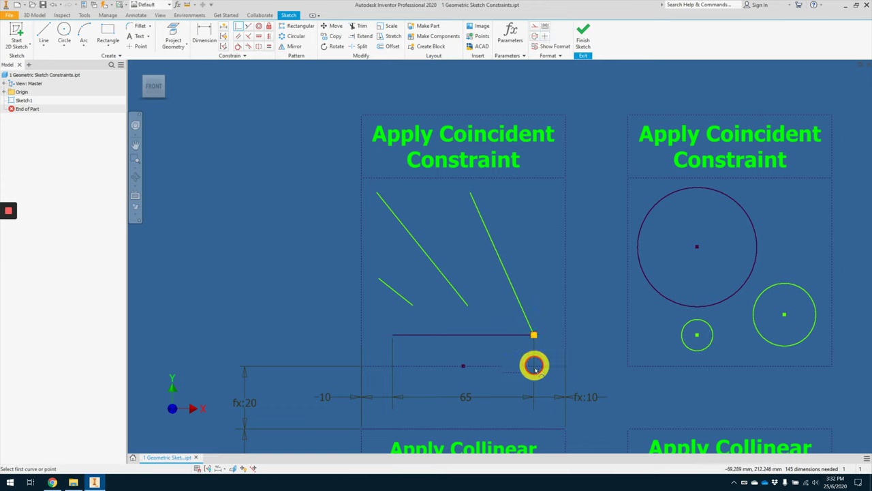
click(468, 305)
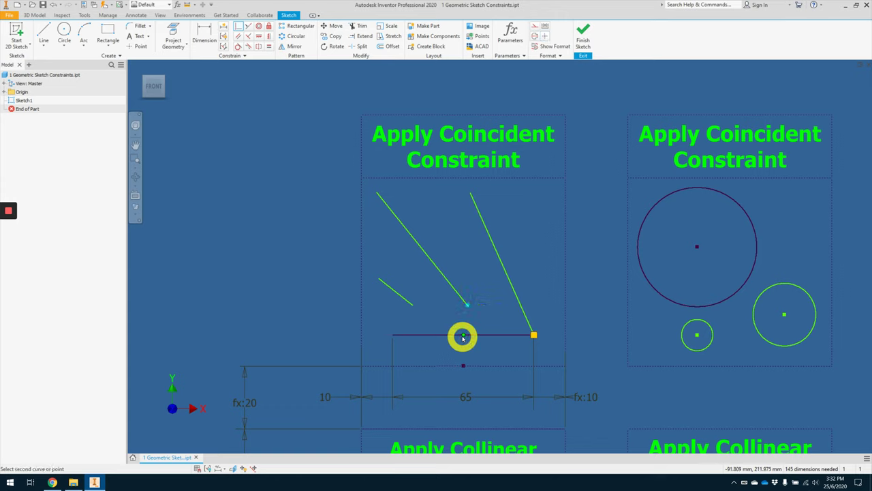
click(463, 336)
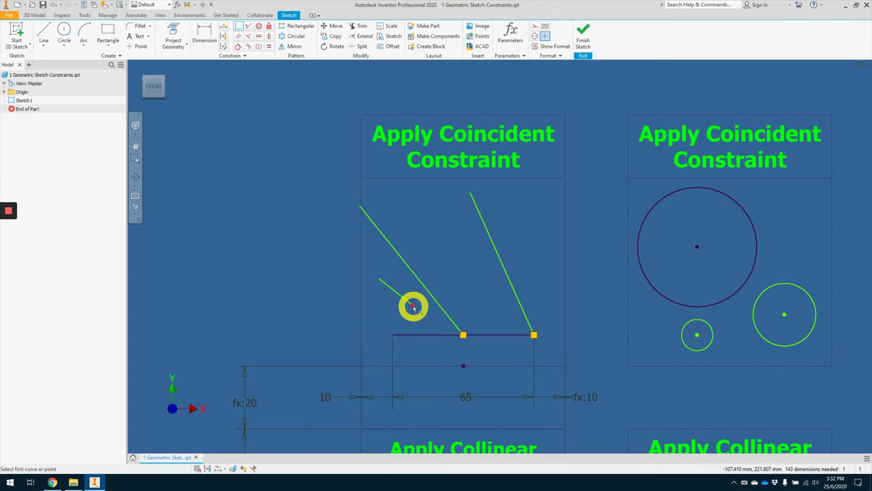
click(414, 334)
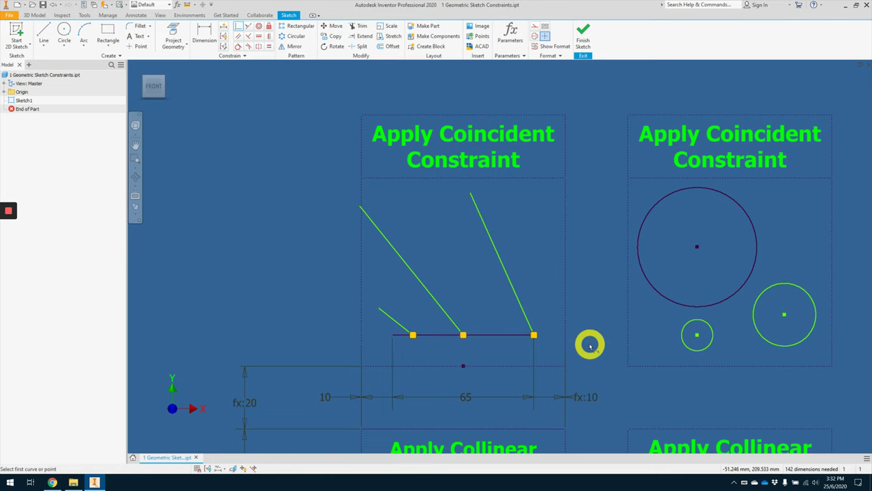
middle_drag(590, 313, 352, 310)
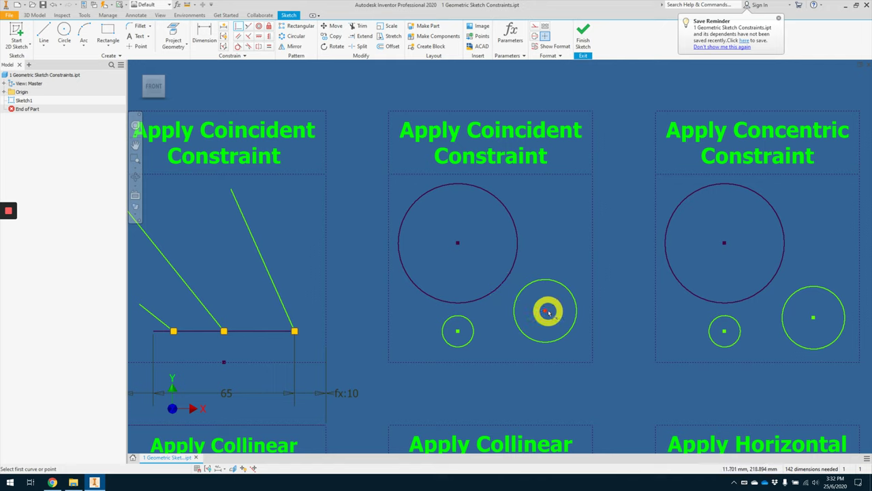
Snap the medium and small circle centres onto the large circle's centre point
click(547, 311)
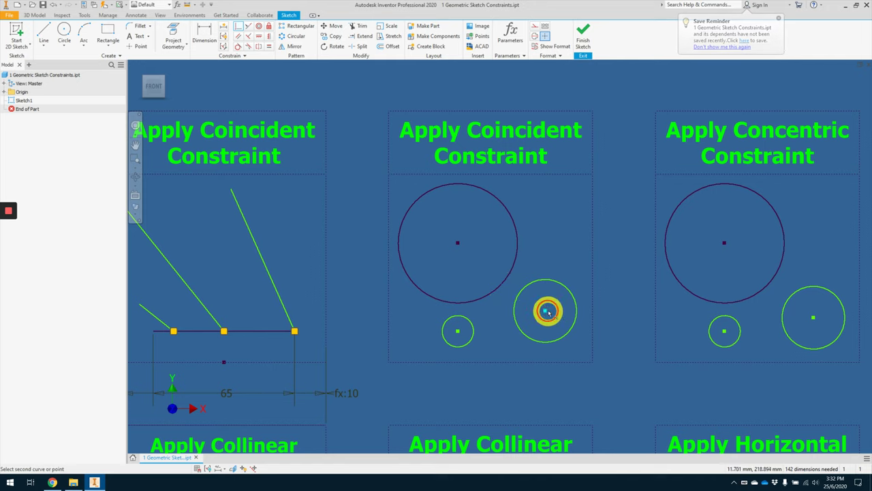
click(457, 244)
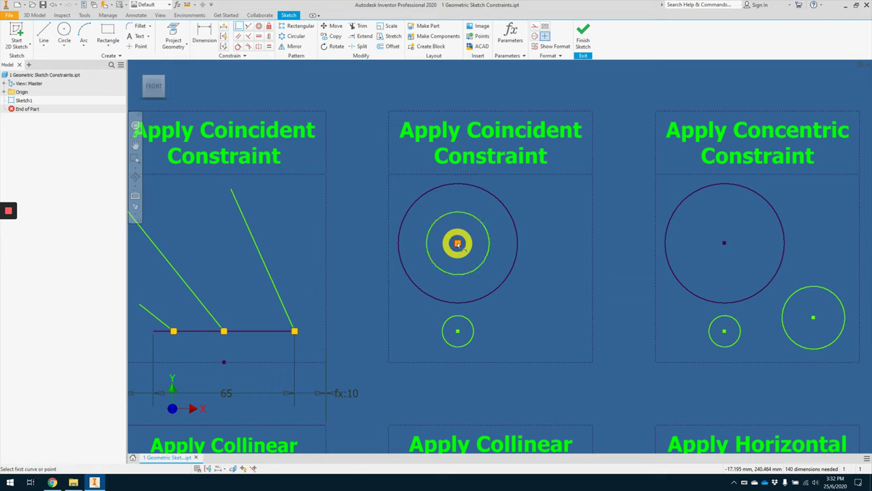
click(458, 331)
click(458, 244)
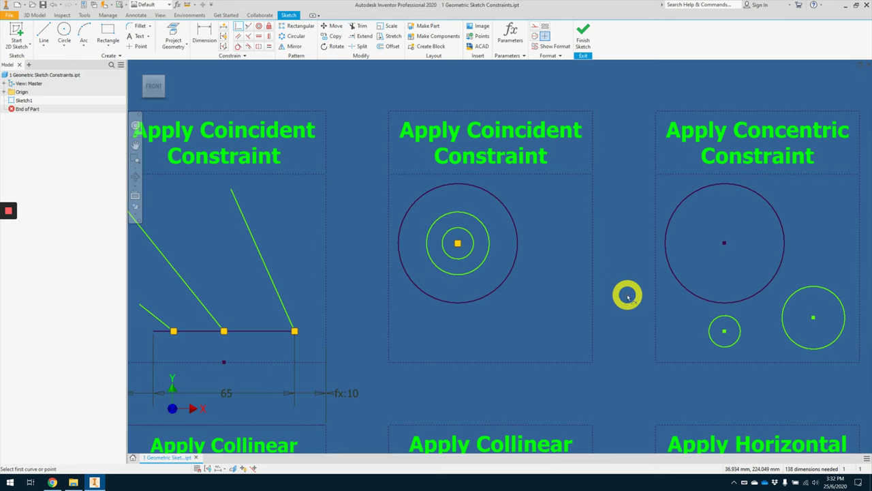
middle_drag(627, 295, 361, 294)
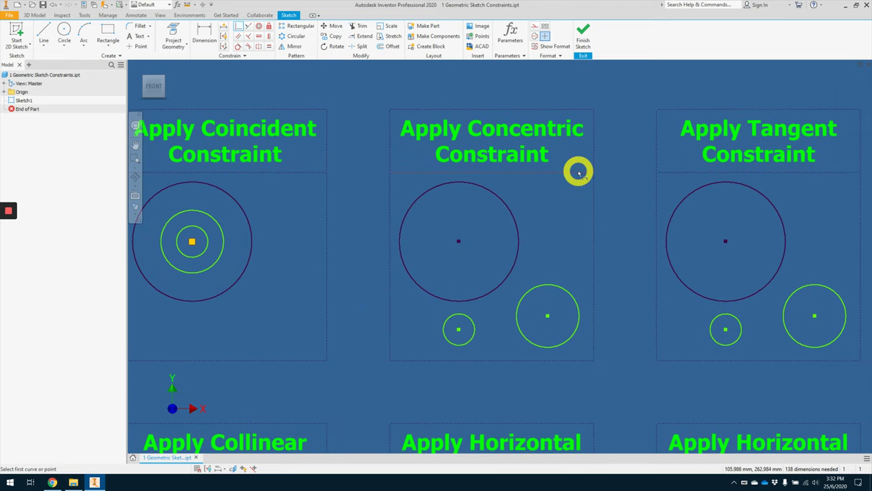
Apply Concentric to the larger green circle and the small lower circle, centring each on the large circle
key(Escape)
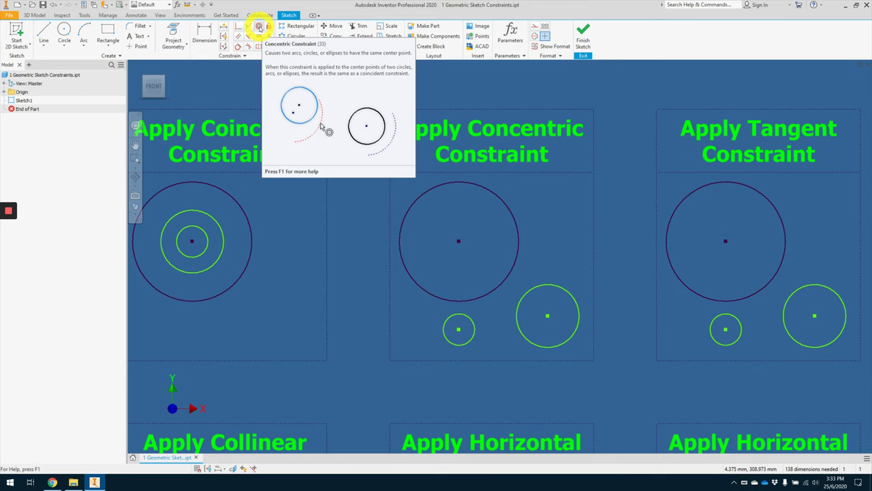
click(259, 27)
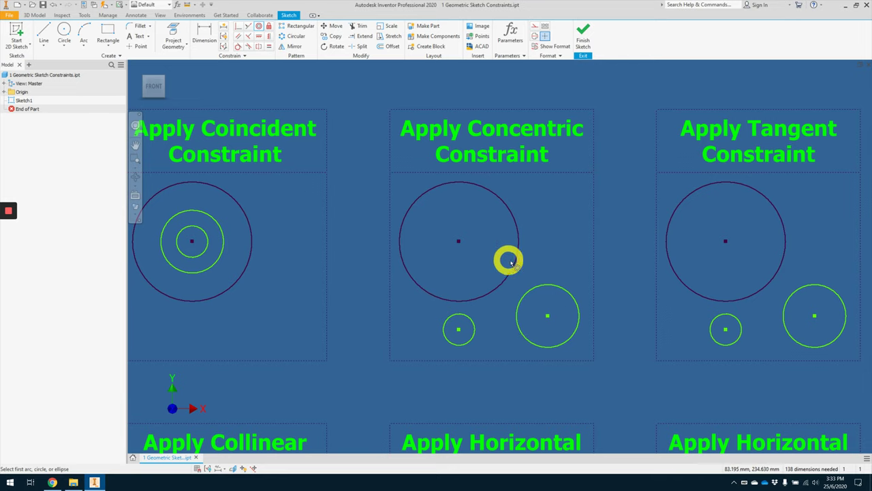
click(559, 286)
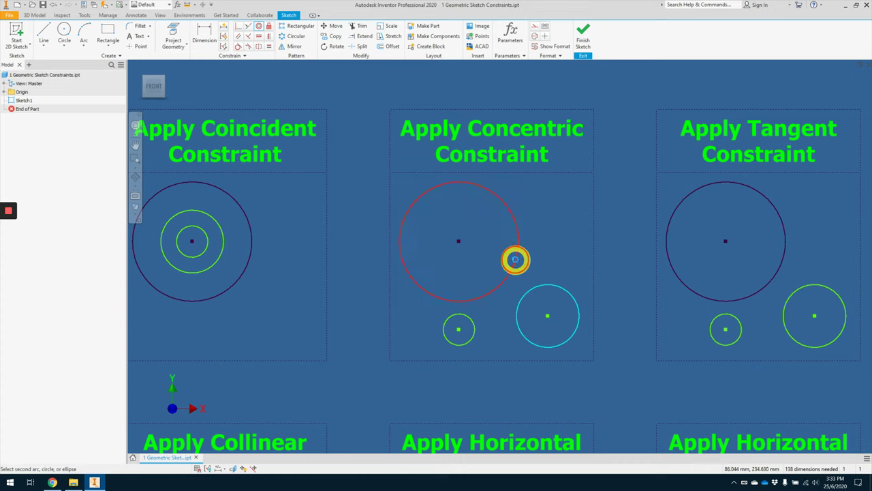
click(515, 259)
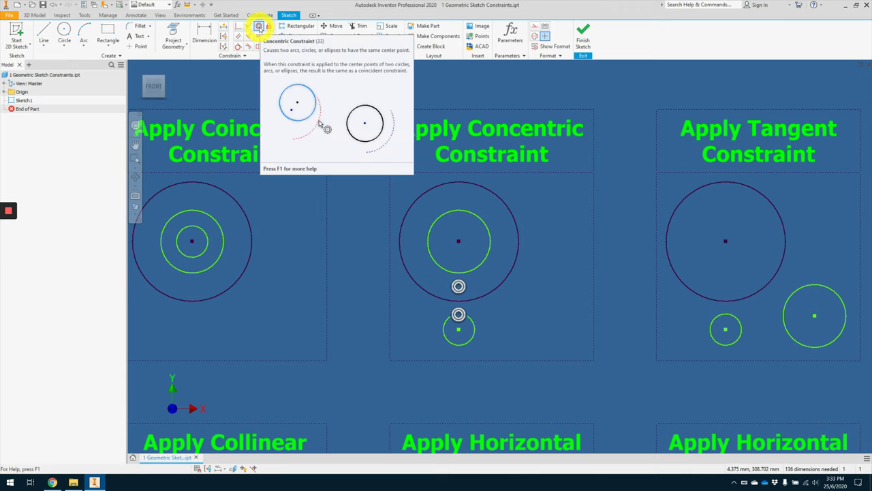
click(259, 27)
click(470, 341)
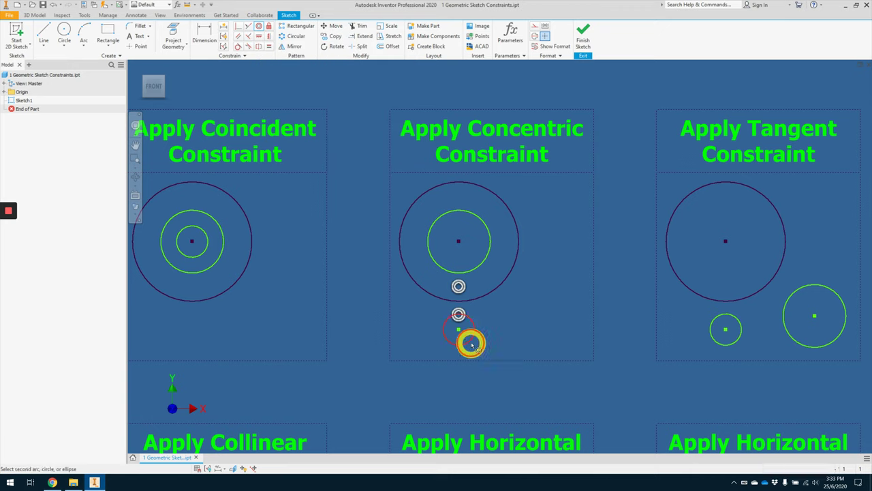
click(481, 263)
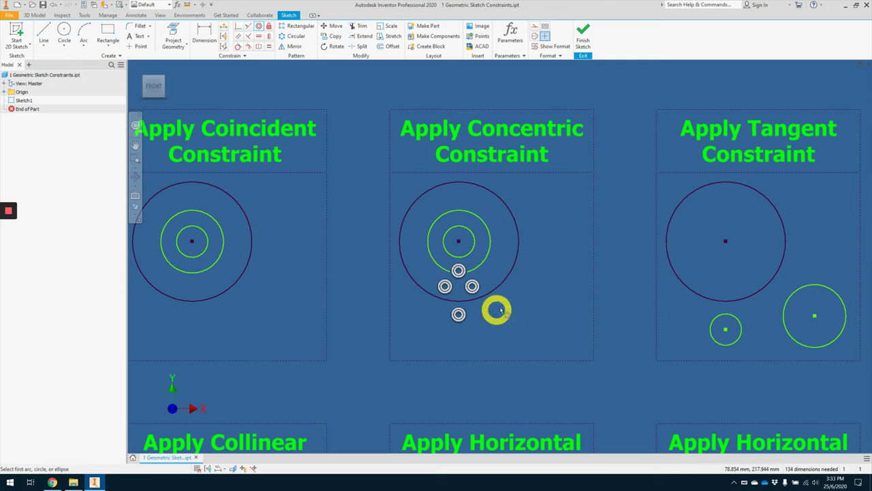
middle_drag(566, 304, 315, 311)
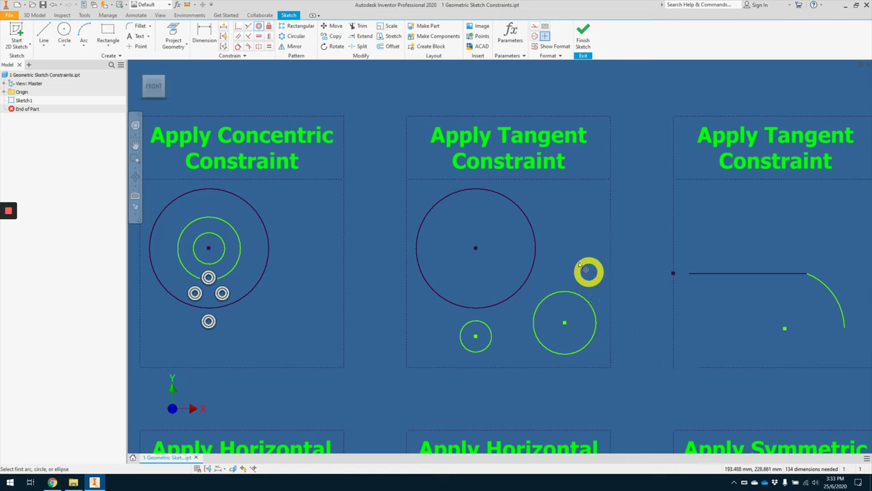
Make the cyan and small circles tangent to the large circle, and the small circle tangent to the green one
click(240, 49)
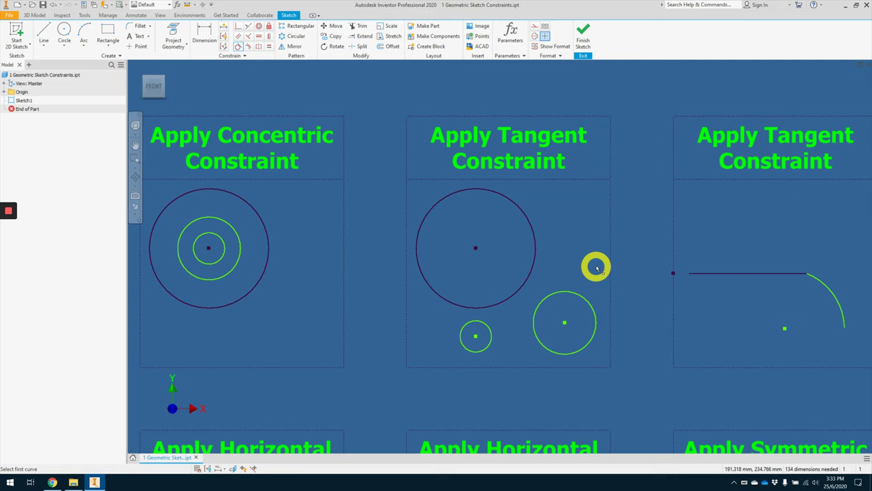
click(563, 293)
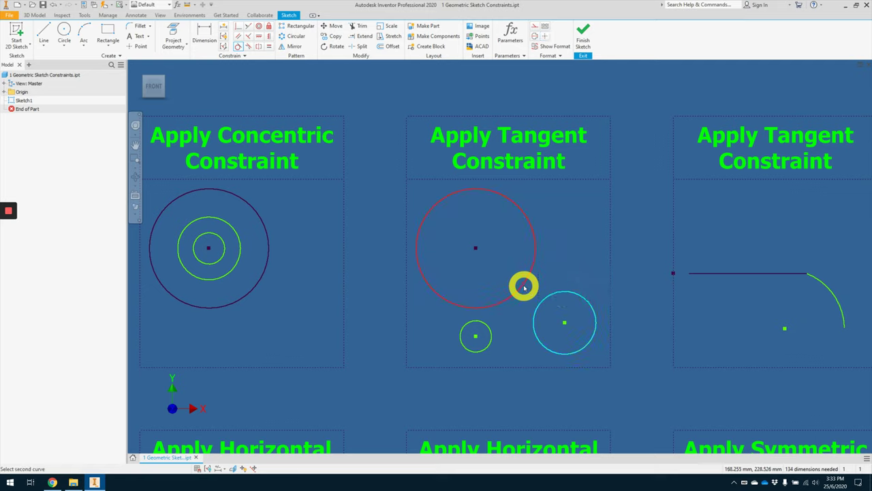
click(524, 287)
click(489, 325)
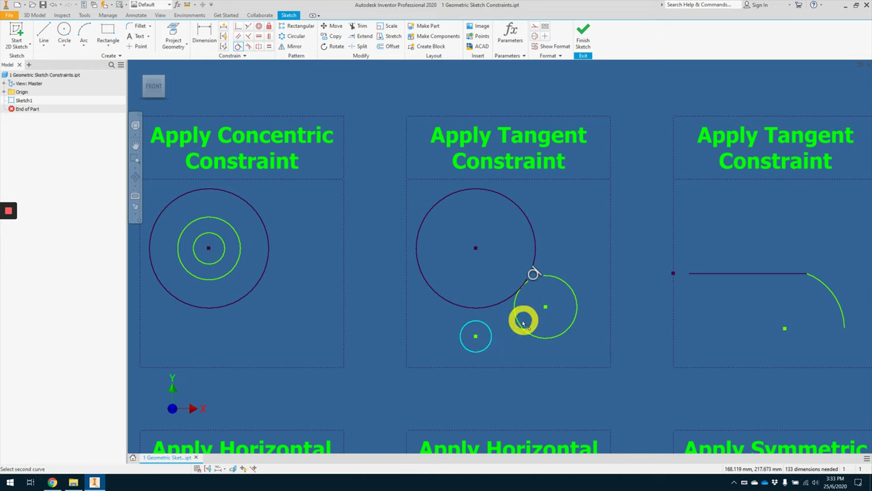
click(520, 321)
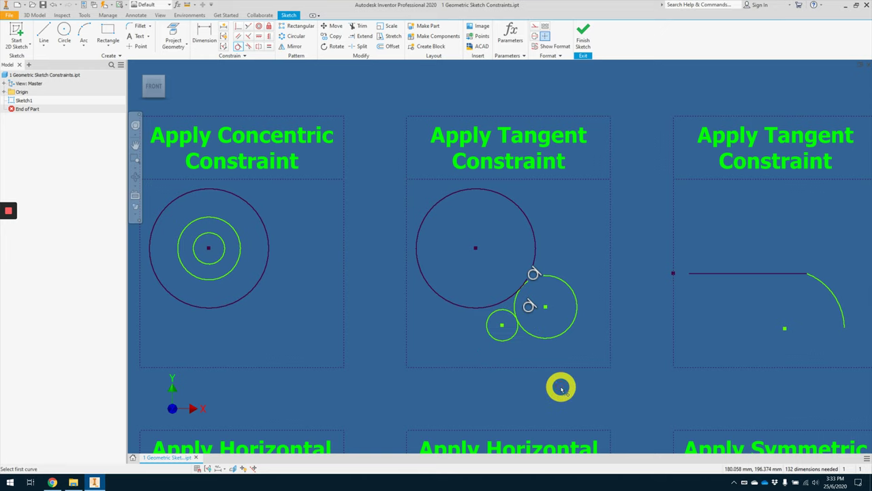
click(499, 311)
click(498, 306)
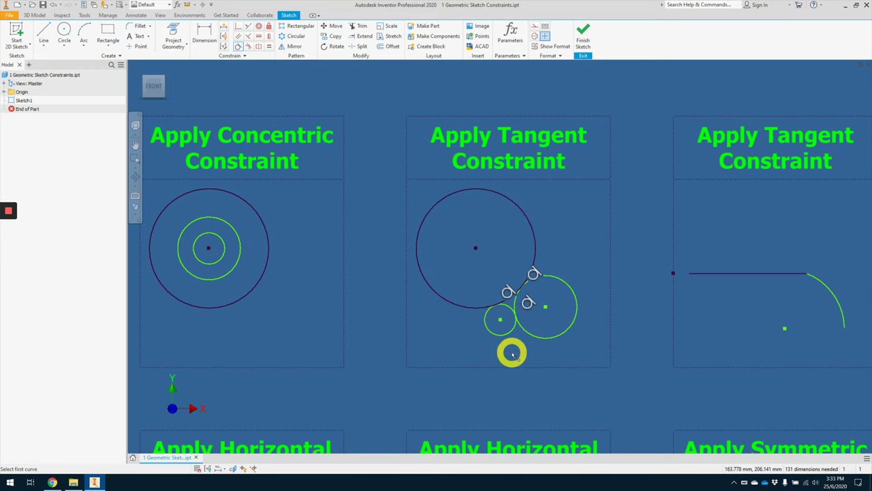
scroll(512, 356, down, 2)
scroll(512, 357, up, 5)
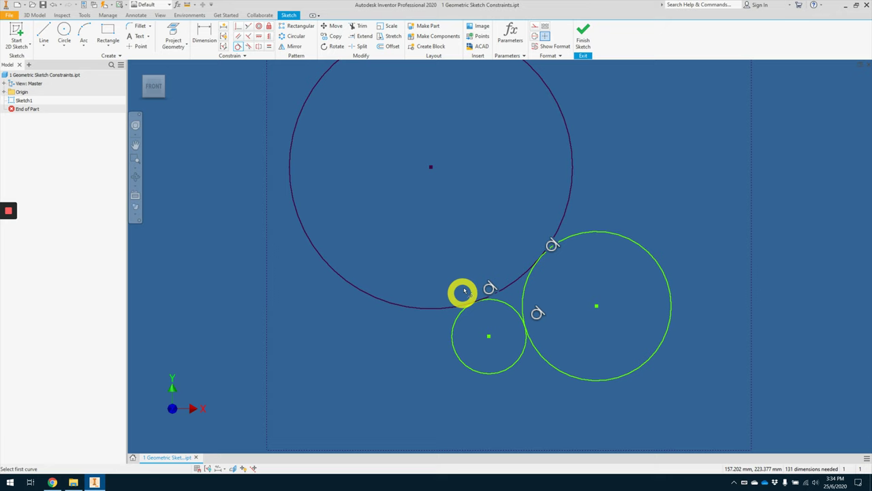
scroll(579, 285, up, 2)
scroll(580, 285, down, 5)
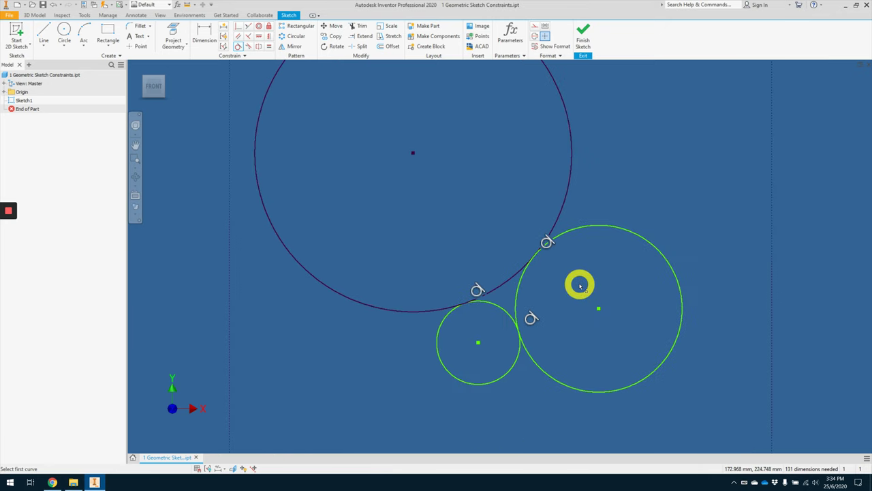
Make the arc tangent to the line in the next Tangent panel
mouse_move(579, 286)
middle_down()
mouse_move(556, 275)
mouse_move(468, 289)
middle_up()
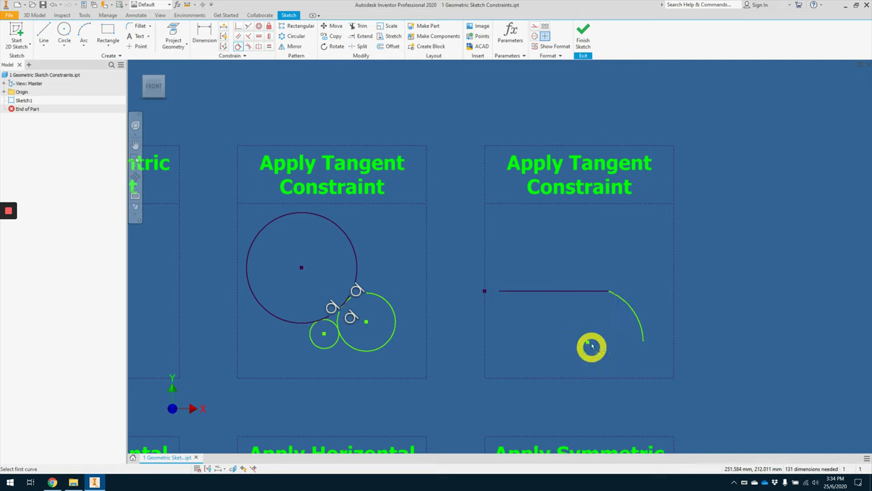
click(636, 304)
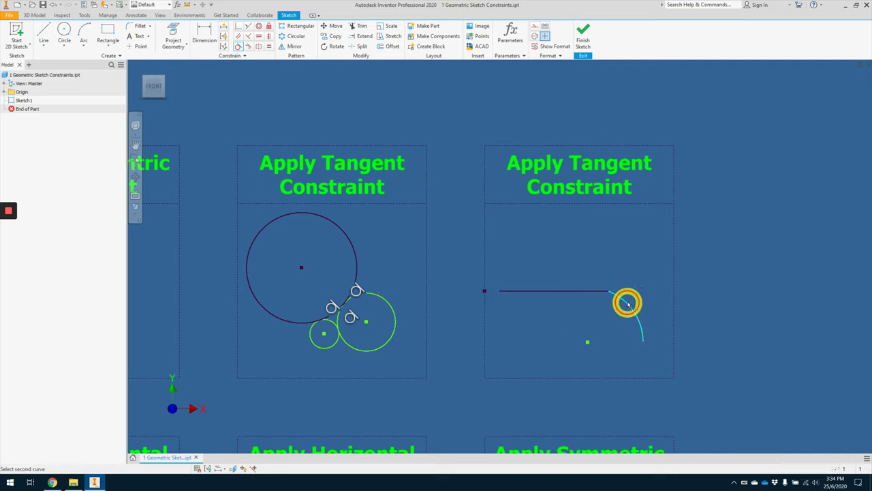
click(586, 293)
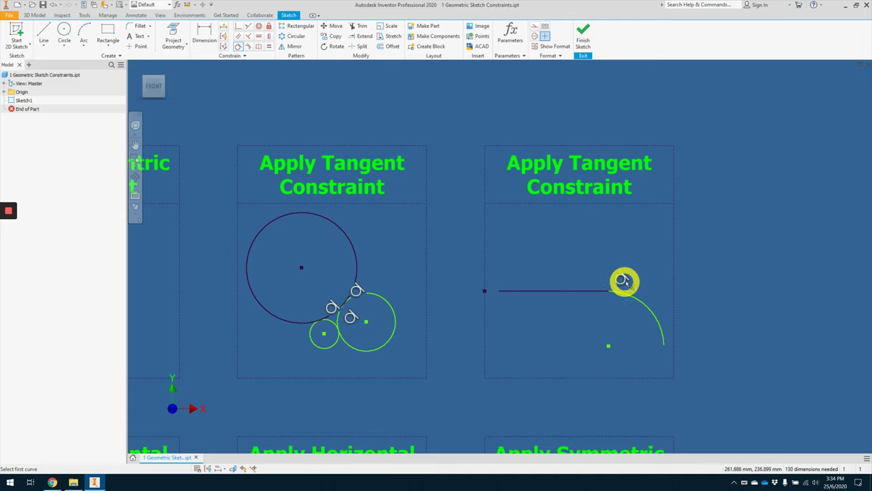
key(Escape)
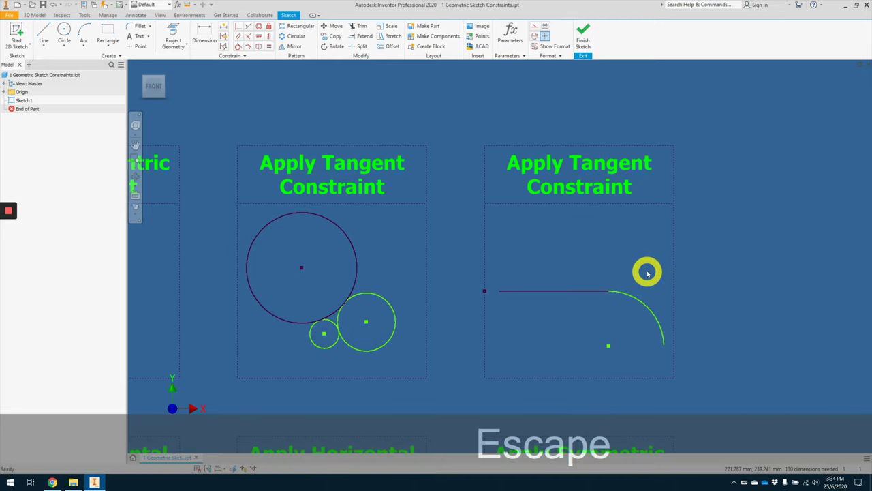
middle_drag(647, 273, 656, 244)
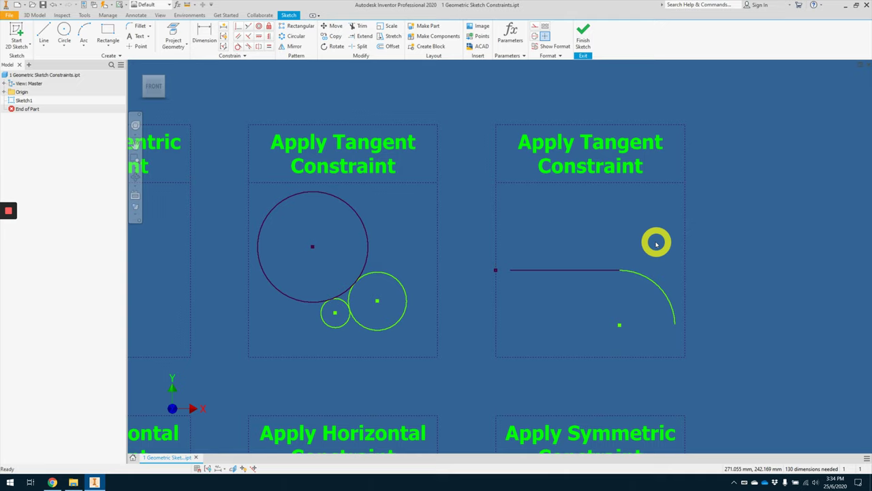
Show all constraints, delete the arc's tangent constraint to the line, then hide the constraints again
key(F8)
mouse_move(720, 267)
middle_down()
mouse_move(745, 239)
mouse_move(770, 265)
middle_up()
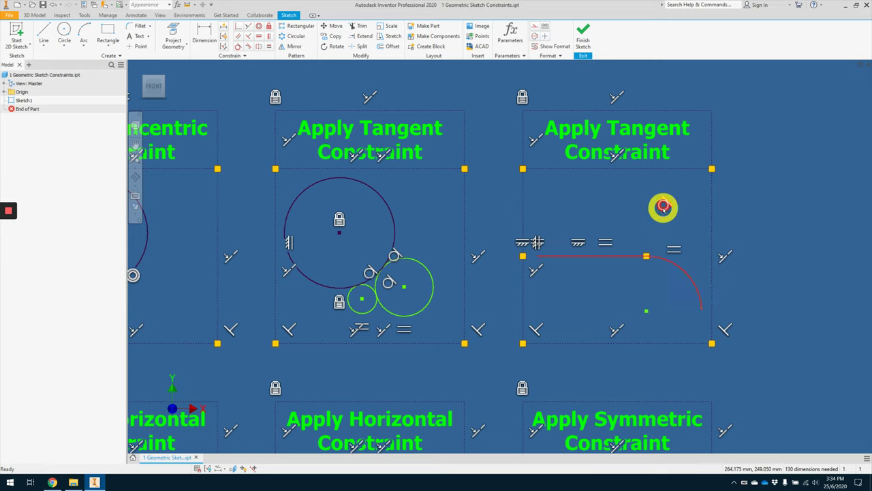
mouse_move(663, 208)
mouse_down()
mouse_move(606, 204)
mouse_move(635, 197)
mouse_move(584, 210)
mouse_move(659, 206)
mouse_up()
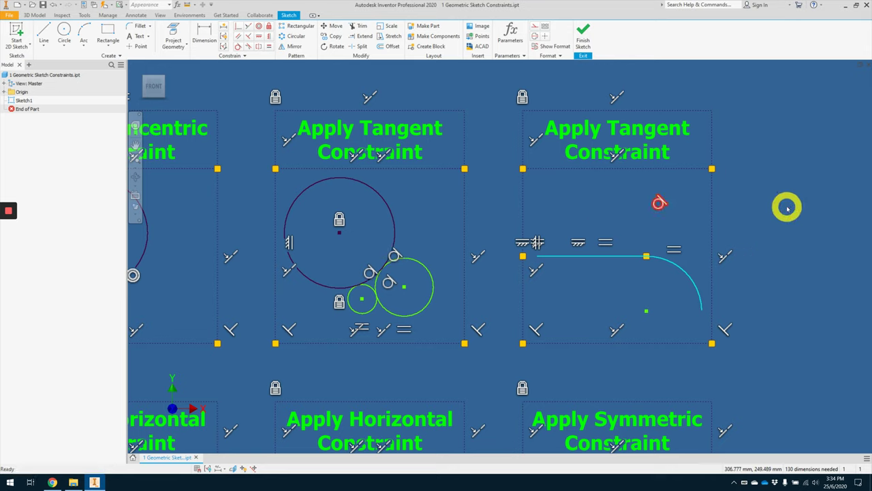
key(Delete)
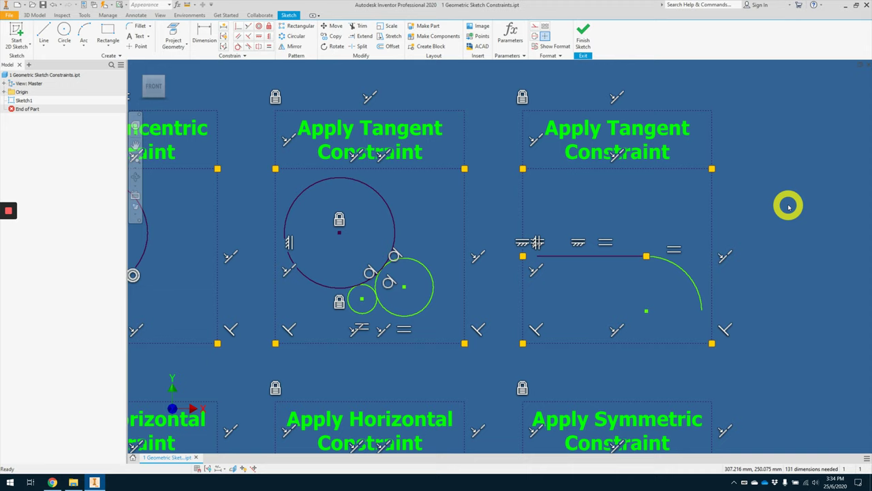
key(F9)
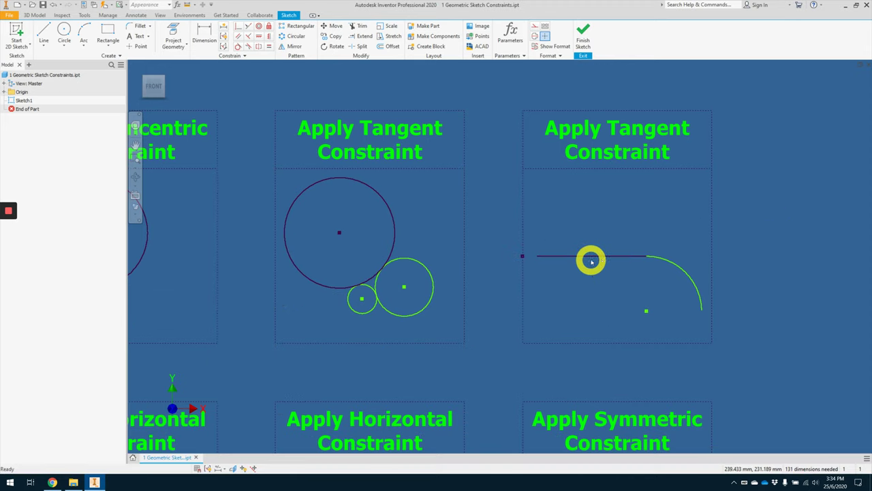
Reapply the tangent constraint between the arc and the line
click(238, 46)
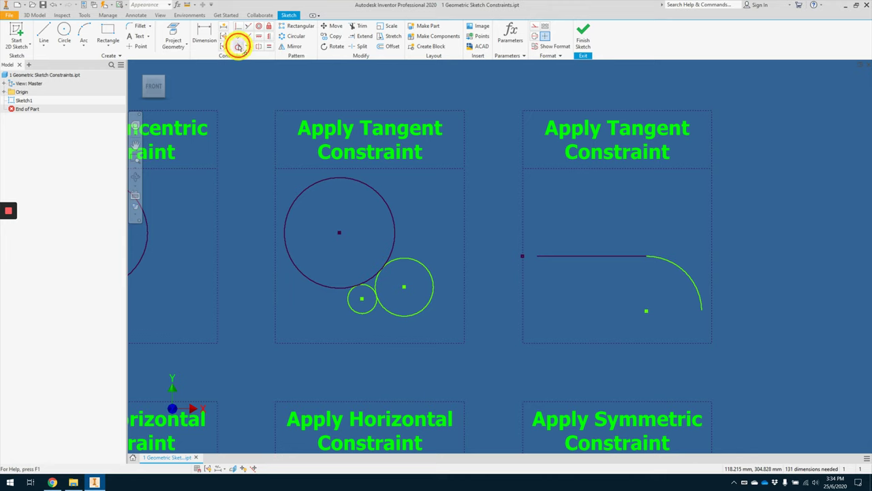
click(659, 260)
click(620, 257)
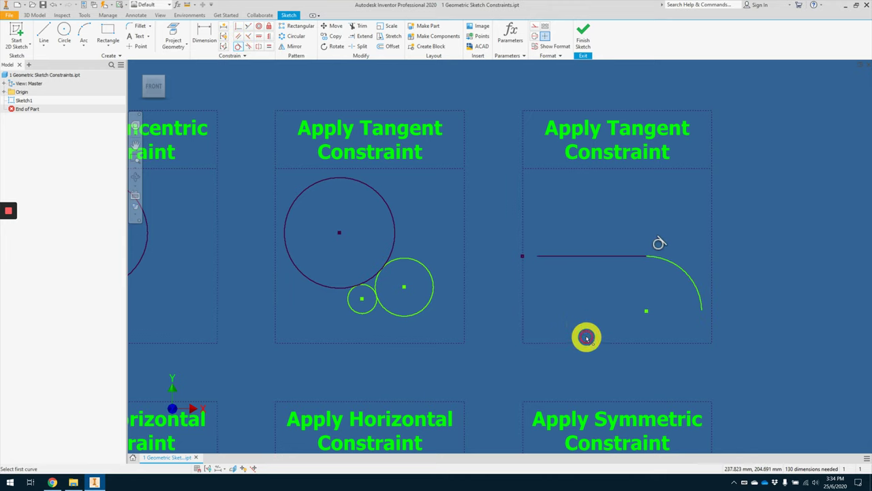
scroll(581, 315, down, 5)
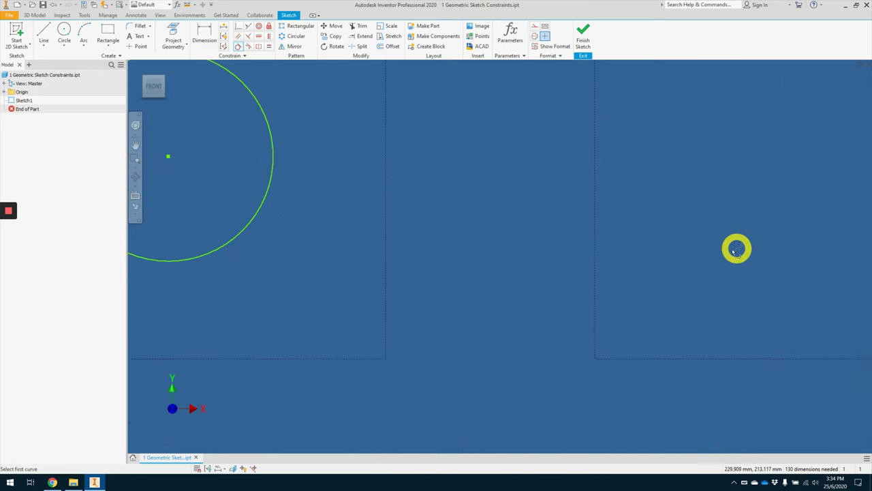
Apply Collinear between the green slanted line and the dark line below it
scroll(510, 289, up, 5)
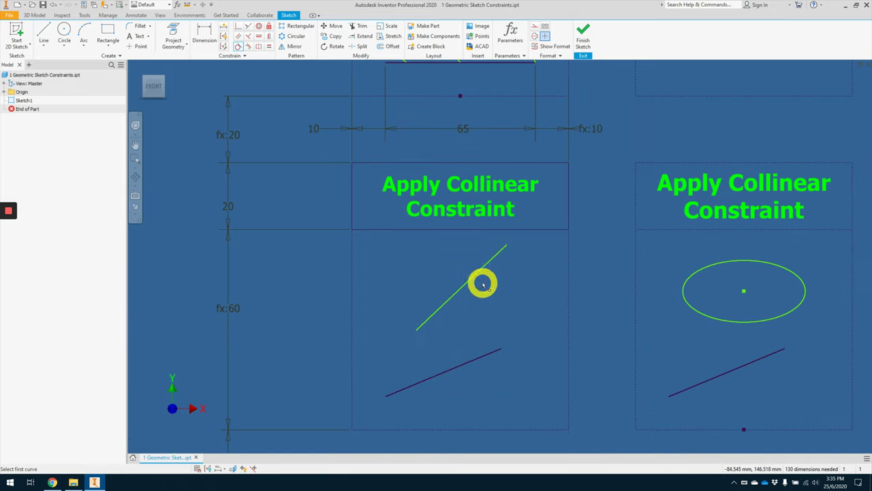
scroll(489, 255, down, 2)
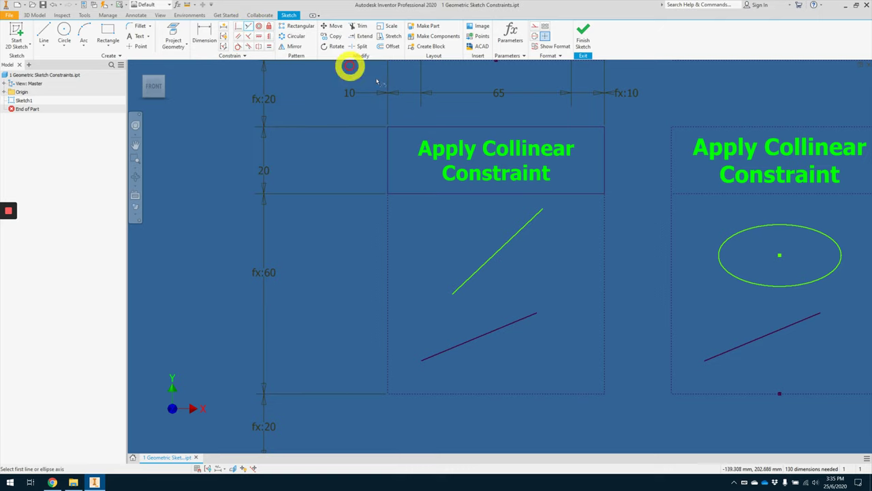
click(502, 246)
click(543, 311)
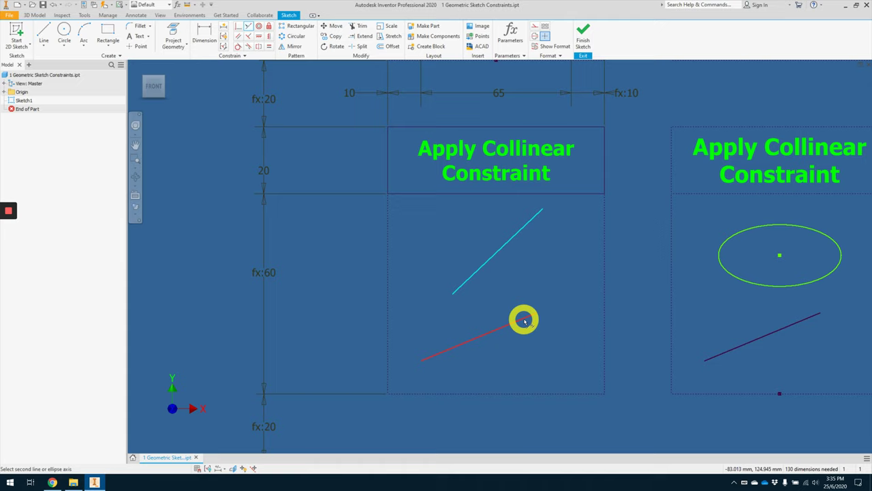
click(574, 302)
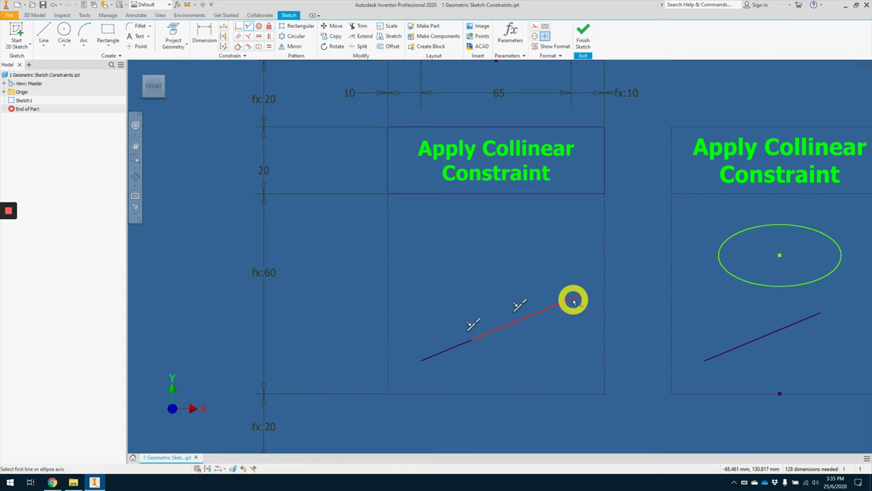
mouse_move(681, 296)
middle_down()
mouse_move(422, 302)
mouse_move(434, 291)
middle_up()
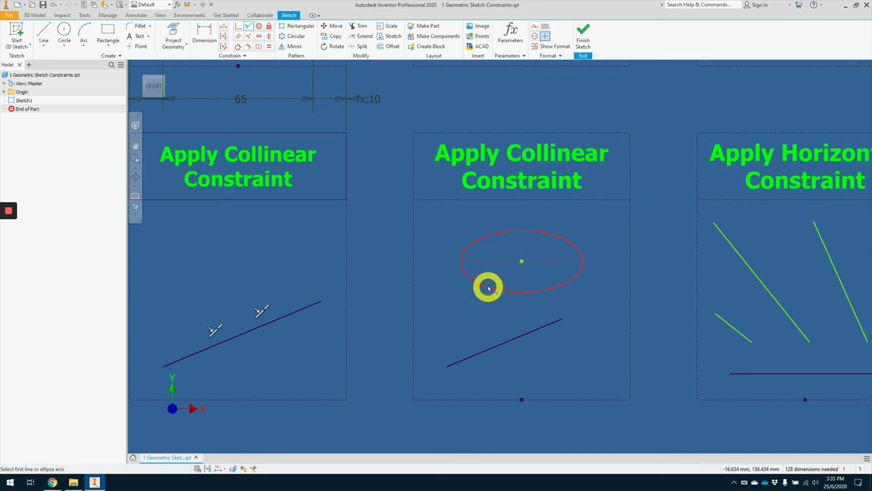
Apply Collinear between the ellipse and the dark line, aligning the ellipse axis to it
click(488, 287)
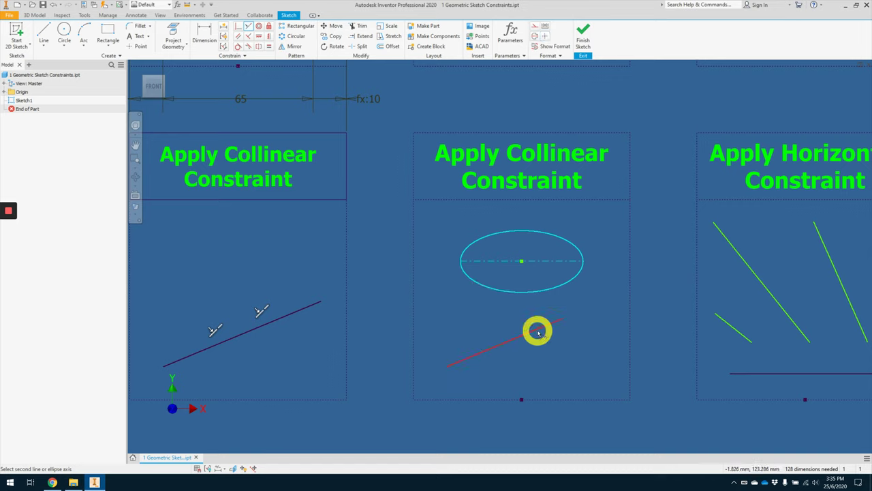
click(538, 332)
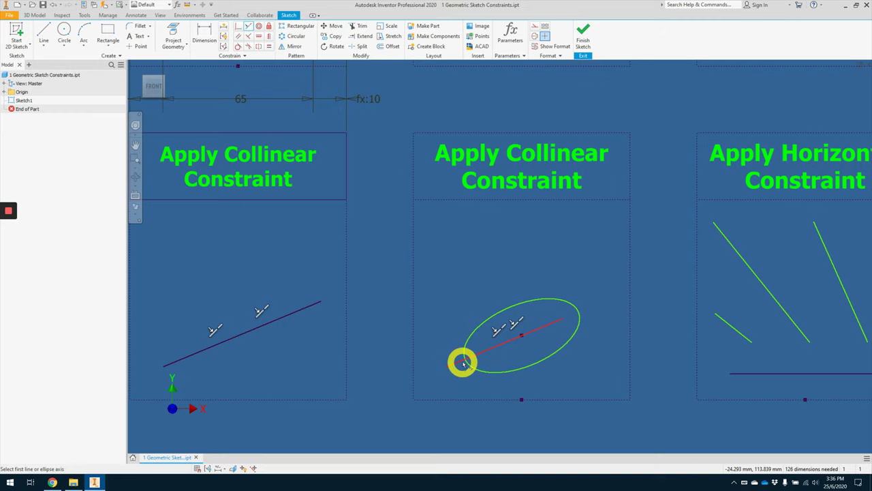
middle_drag(606, 273, 310, 268)
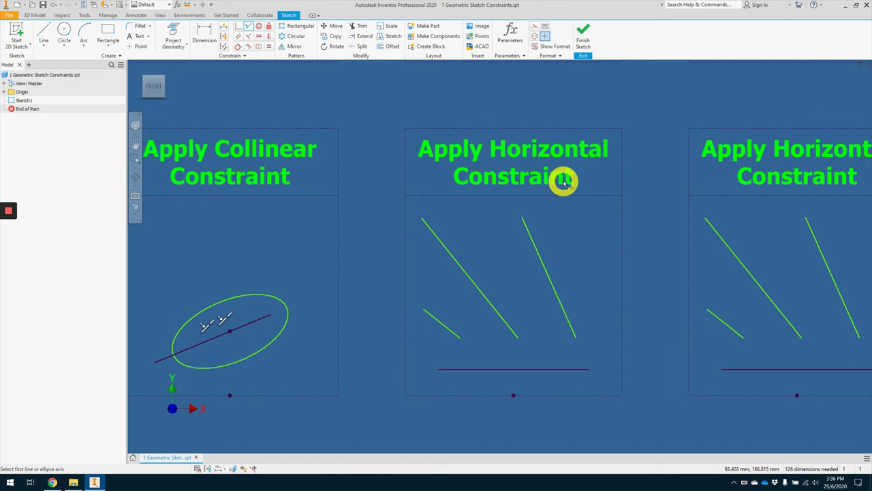
Apply the Horizontal constraint to the right, long and short slanted lines
click(257, 36)
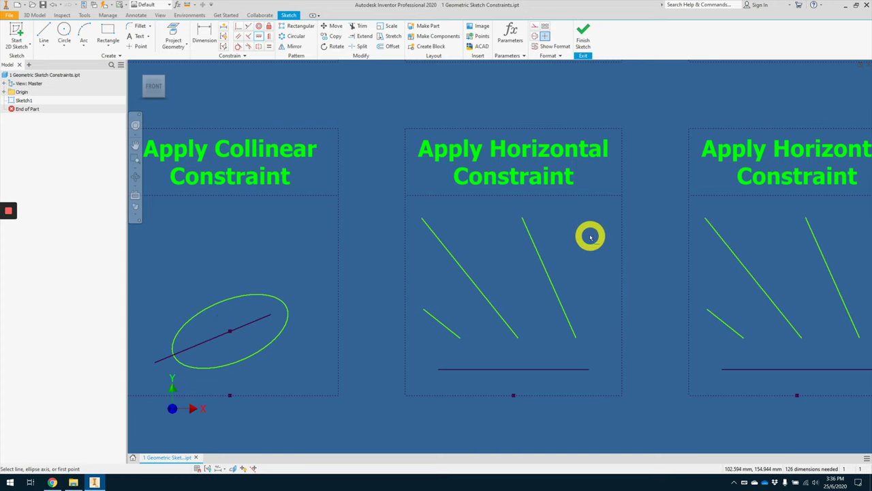
middle_drag(589, 236, 563, 195)
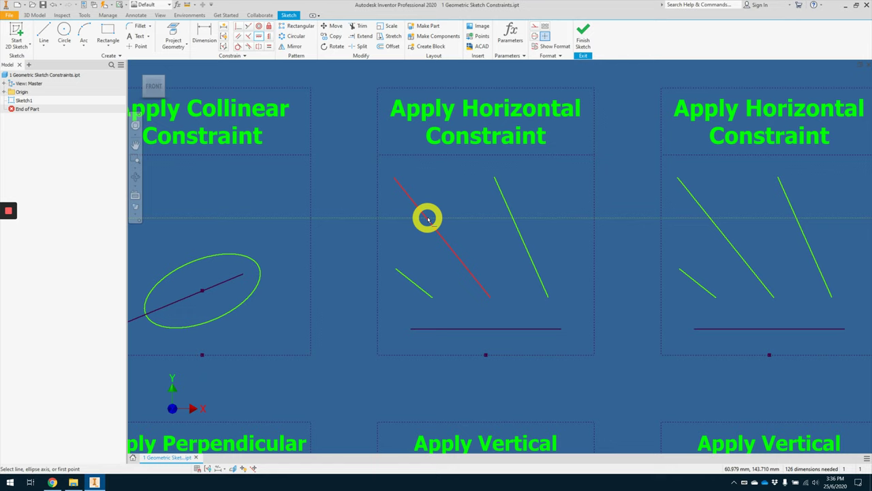
click(261, 37)
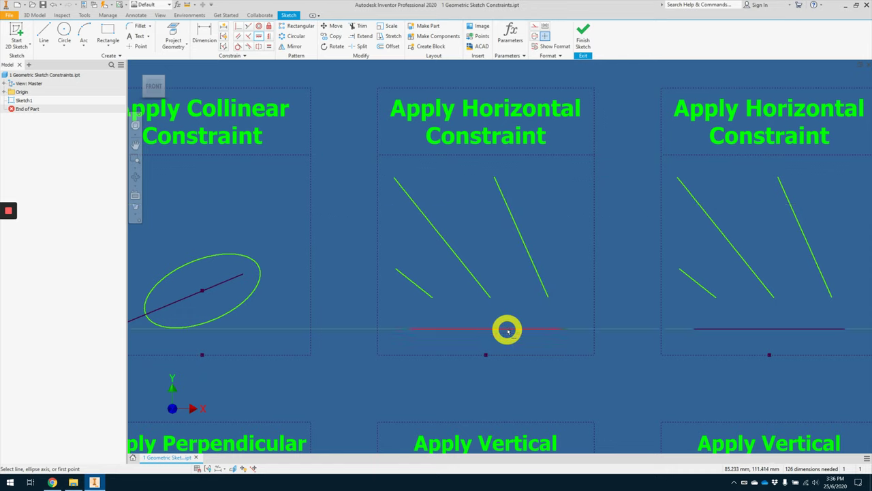
click(505, 201)
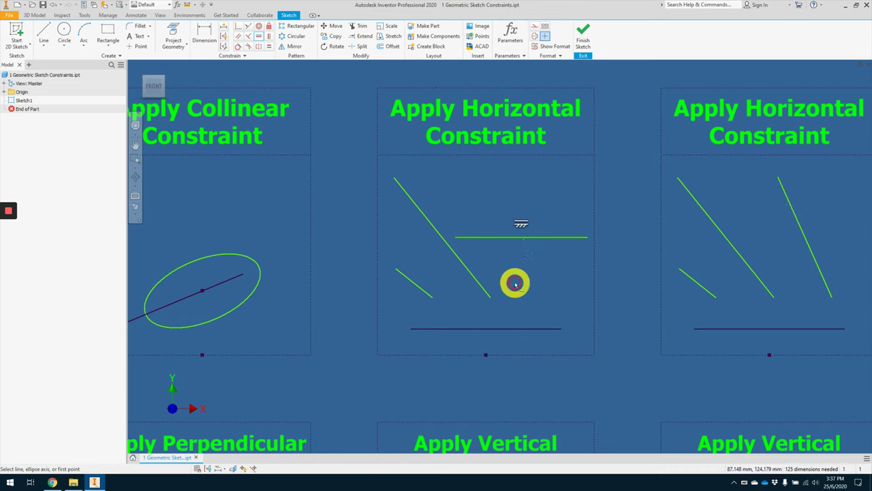
click(470, 273)
click(420, 291)
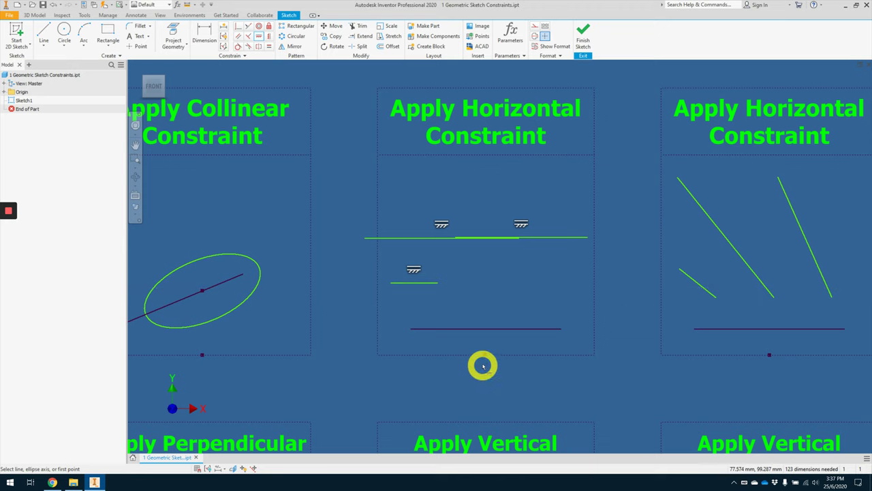
mouse_move(627, 296)
middle_down()
mouse_move(549, 284)
mouse_move(342, 306)
middle_up()
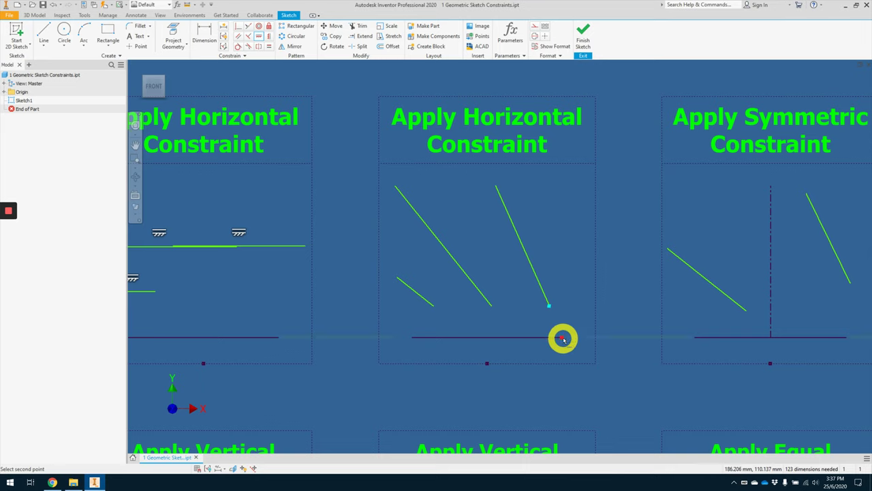
Attach the lower ends of the long, middle and short slanted lines onto the bottom line
click(563, 339)
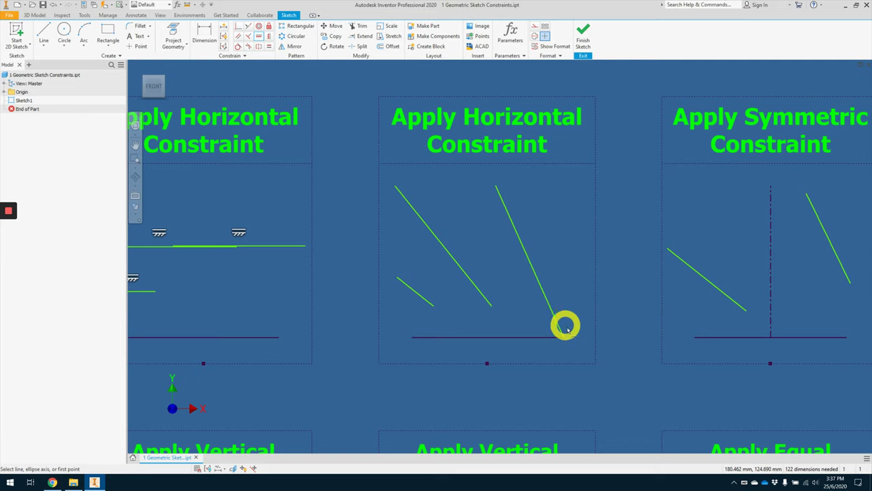
click(491, 307)
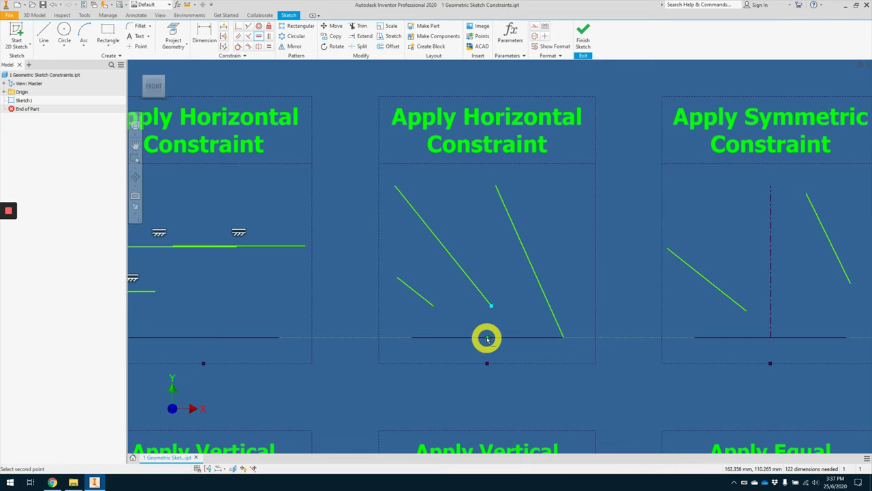
click(487, 339)
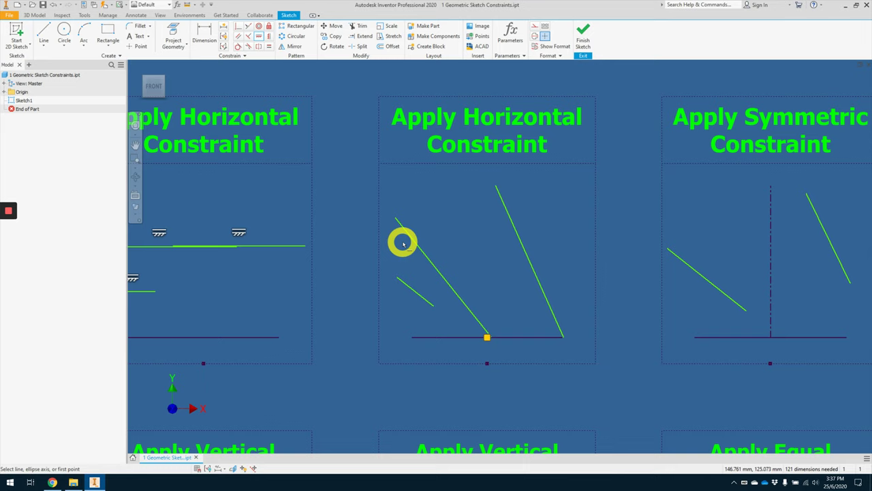
click(434, 307)
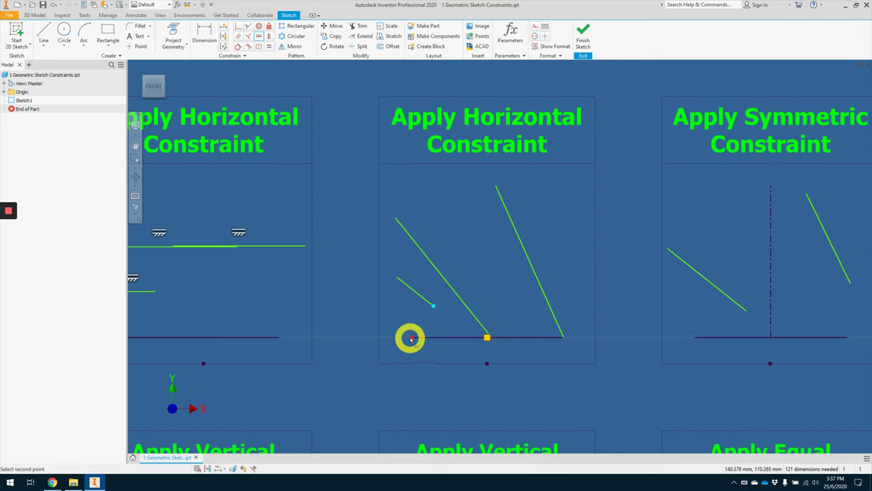
click(411, 339)
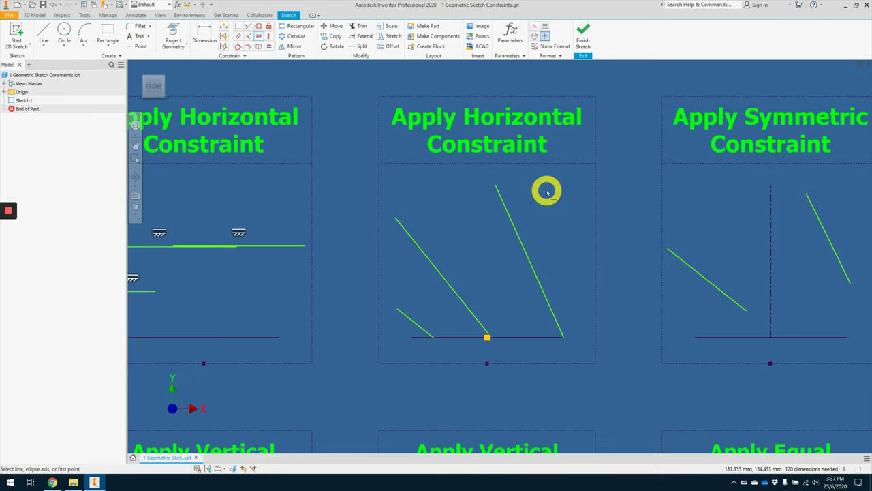
middle_drag(653, 236, 389, 250)
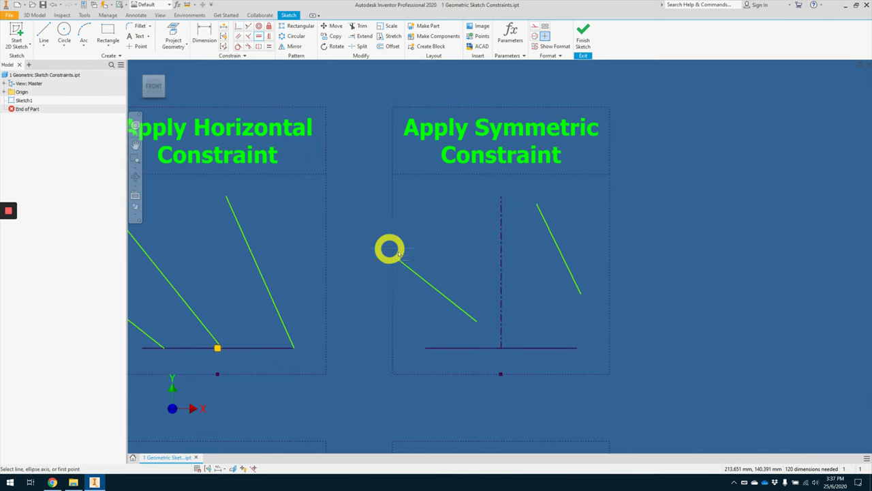
Make the right and left slanted lines symmetric about the vertical dashed centre line
click(259, 48)
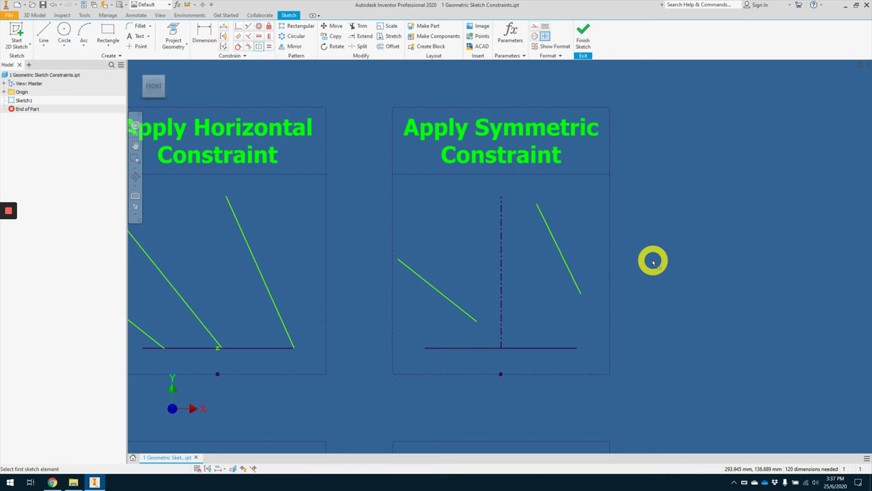
click(568, 271)
click(444, 300)
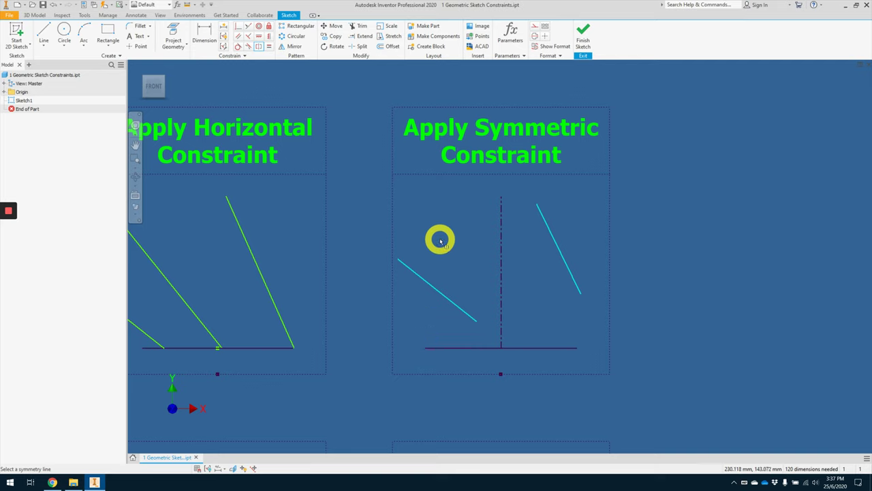
click(501, 238)
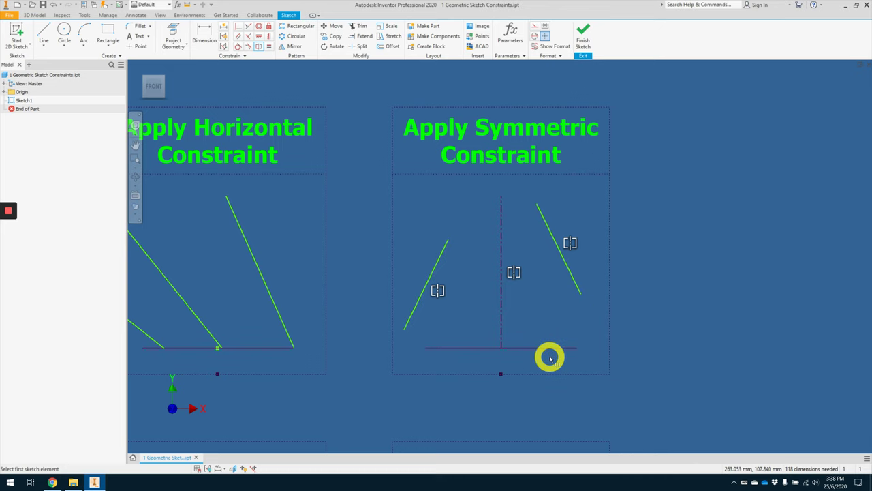
Zoom out, pan over to the Parallel panel, and zoom in on it
scroll(551, 358, down, 5)
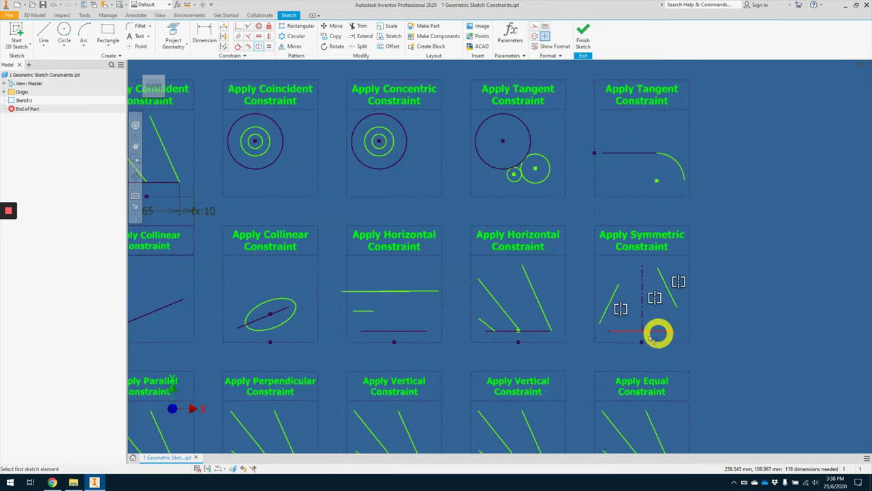
middle_drag(651, 334, 734, 227)
middle_drag(337, 312, 454, 306)
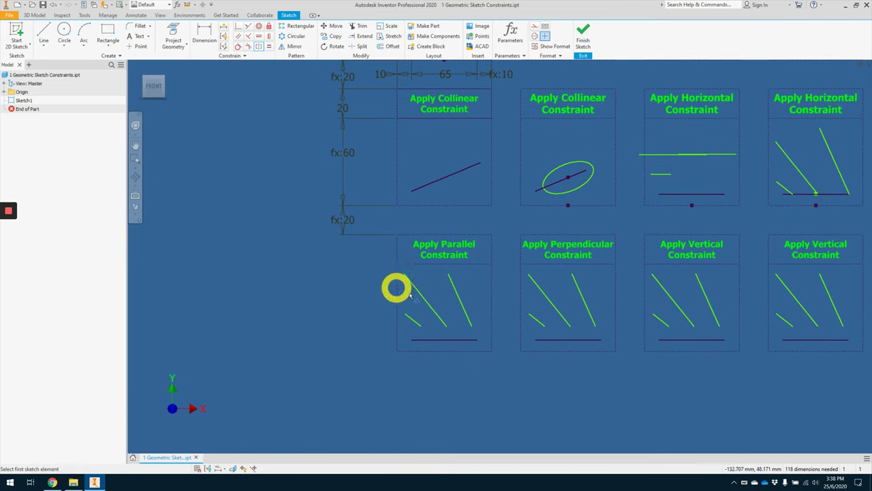
scroll(424, 303, up, 2)
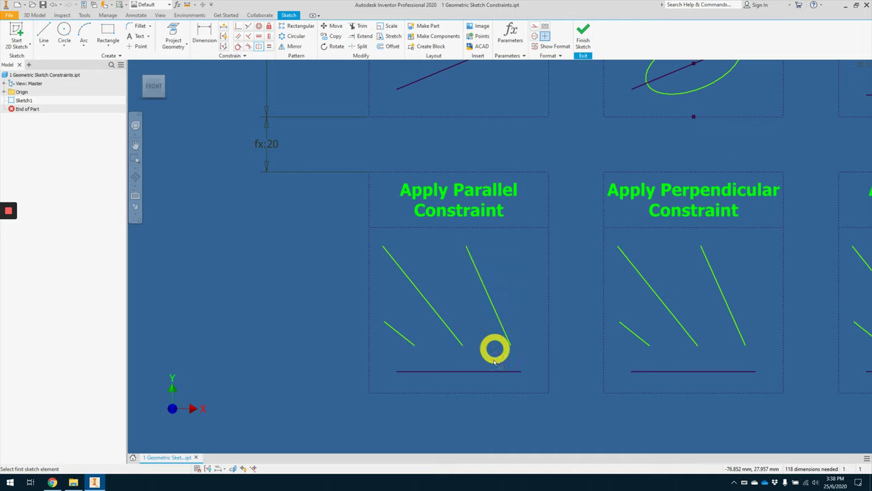
Make the right, long middle and short left slanted lines parallel to the bottom line
click(237, 38)
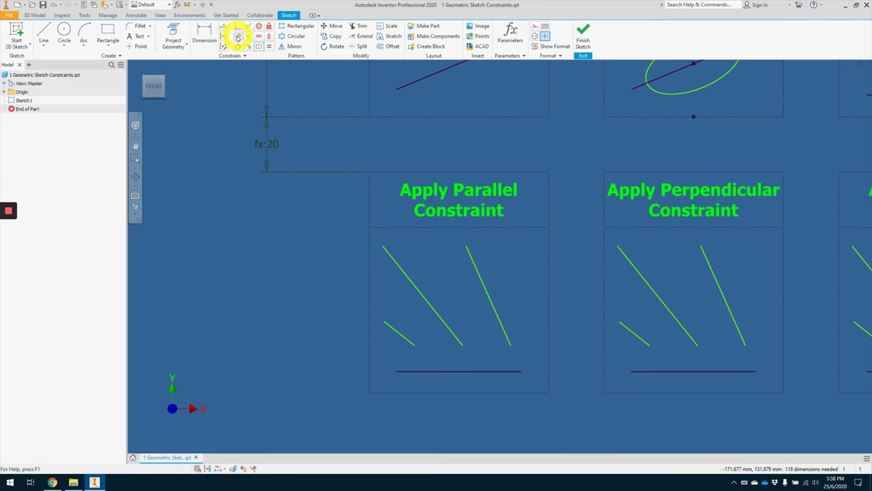
click(504, 336)
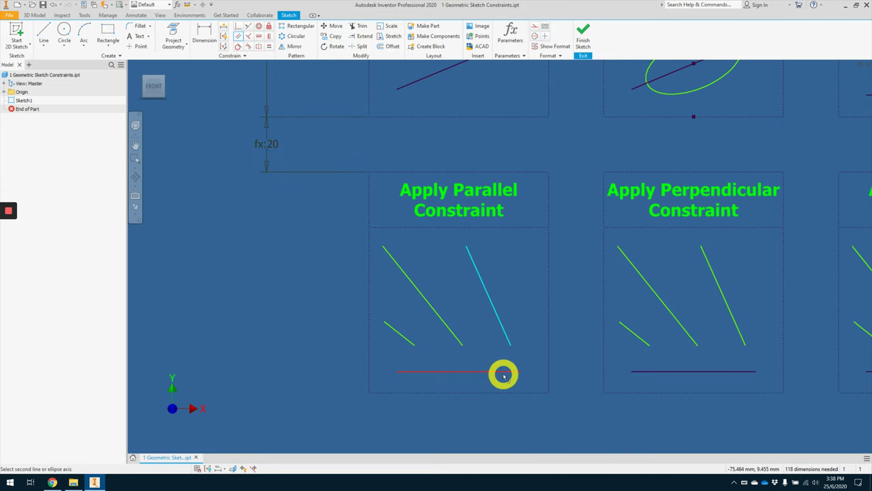
click(502, 371)
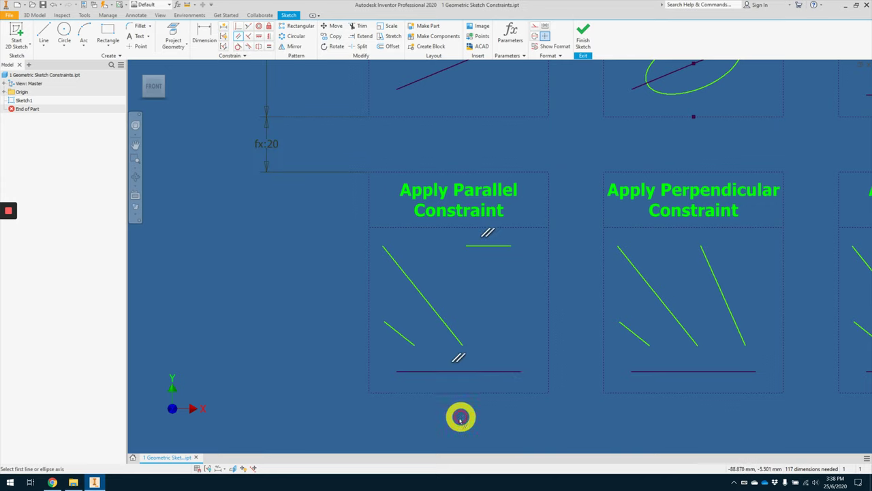
click(445, 325)
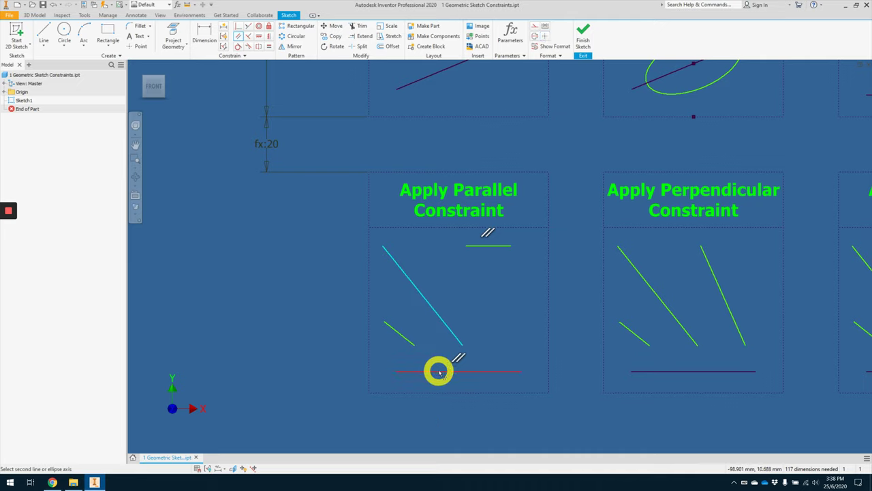
click(440, 372)
click(411, 341)
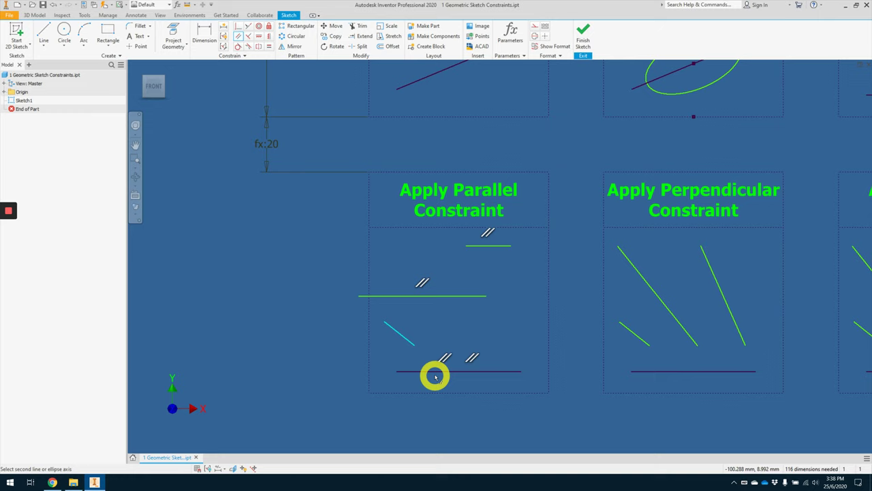
click(435, 372)
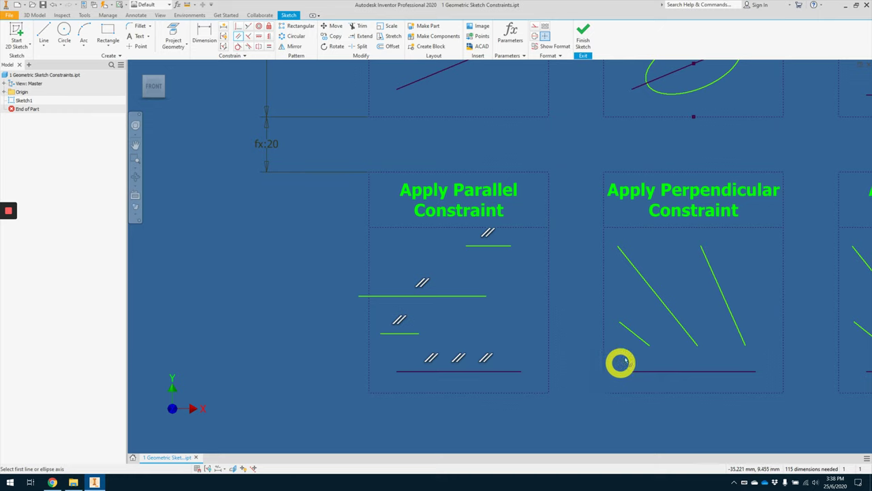
middle_drag(678, 323, 482, 321)
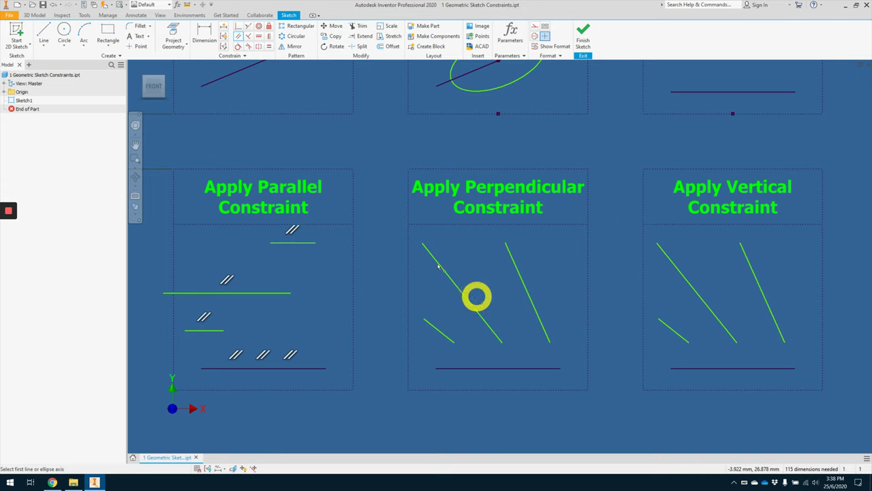
Make the right, long and short slanted lines perpendicular to the bottom line
click(248, 37)
click(544, 330)
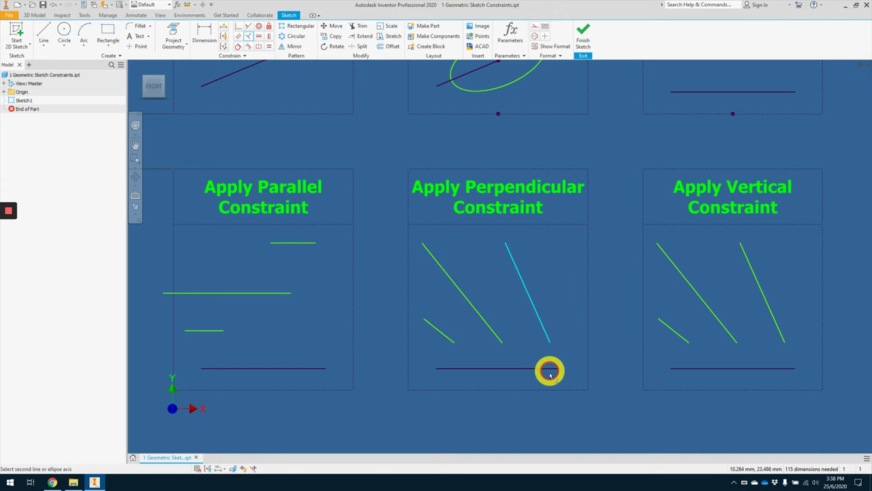
click(550, 370)
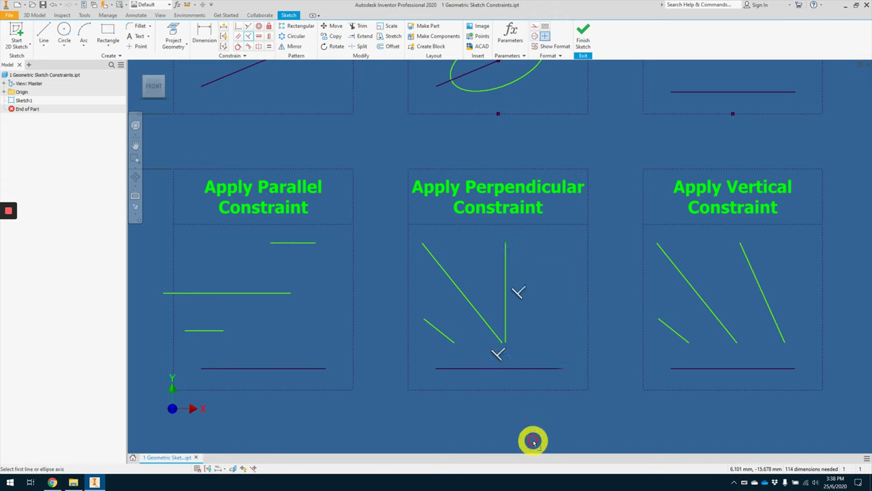
click(487, 319)
click(477, 375)
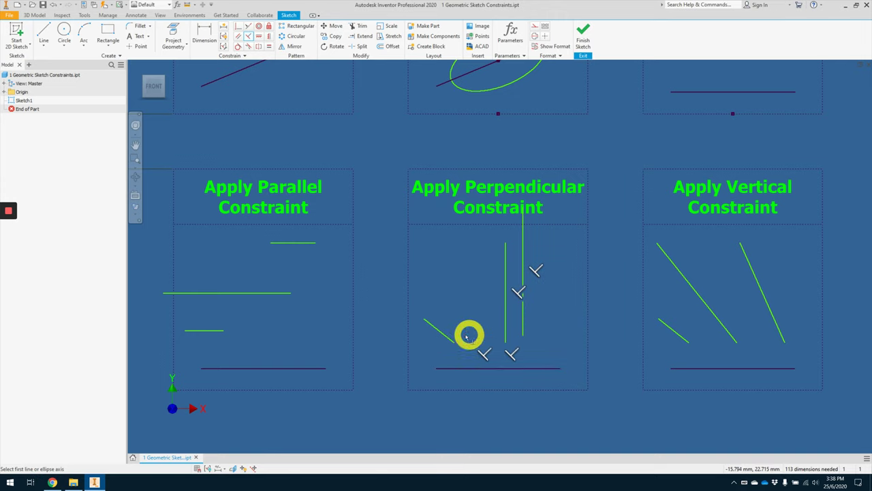
click(447, 335)
click(450, 369)
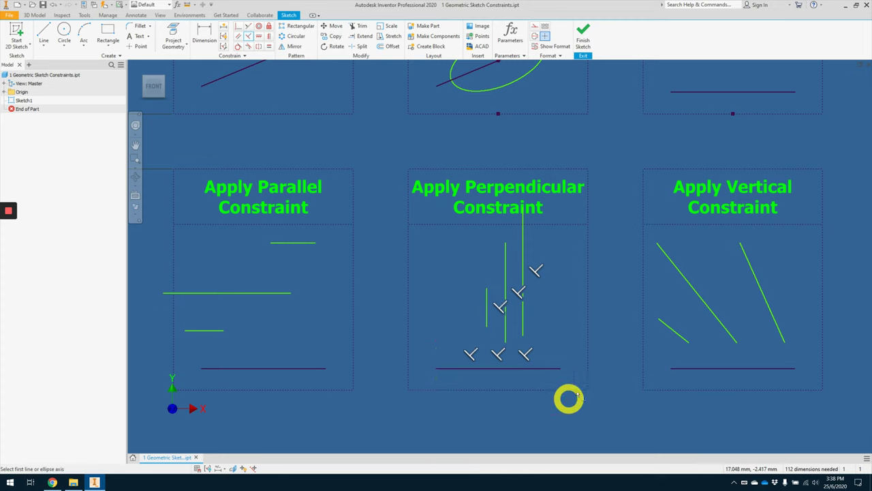
mouse_move(642, 327)
middle_down()
mouse_move(391, 327)
mouse_move(351, 346)
middle_up()
Constrain the right and long left diagonals of the first Vertical panel to vertical
scroll(423, 276, up, 1)
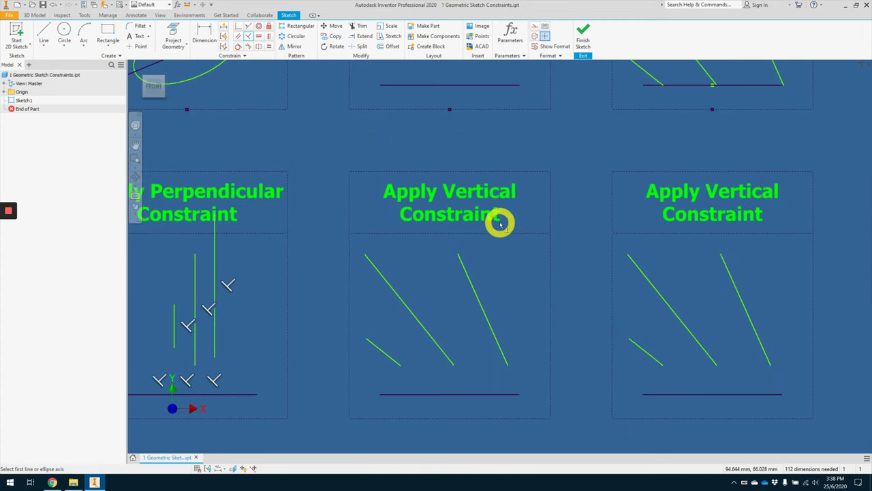
scroll(498, 220, down, 3)
scroll(594, 211, up, 1)
scroll(395, 136, down, 1)
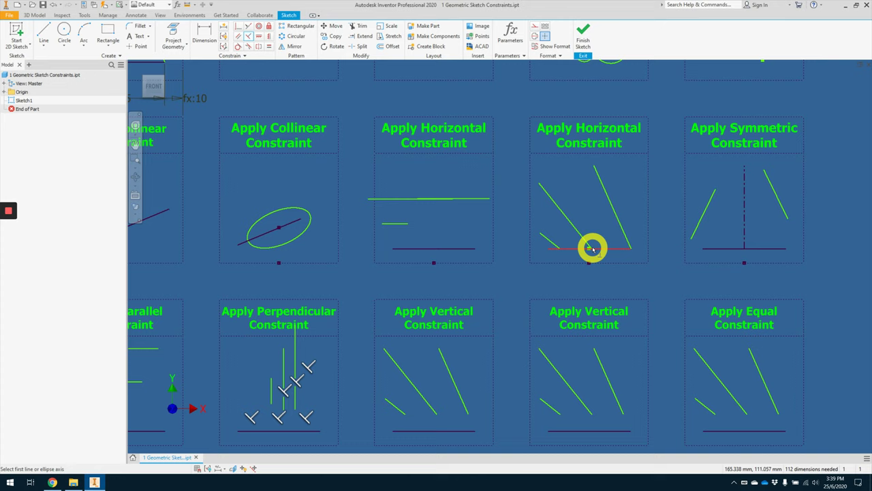
middle_drag(578, 278, 627, 195)
scroll(487, 298, up, 4)
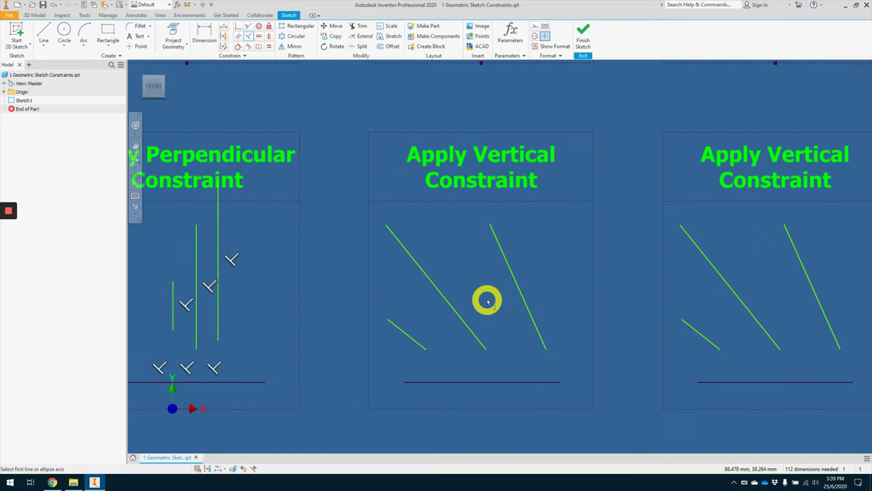
middle_drag(486, 298, 509, 263)
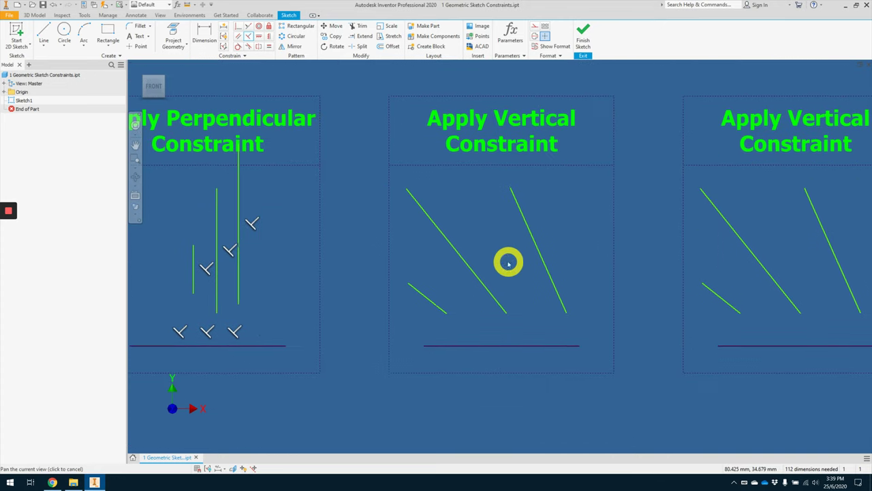
click(267, 36)
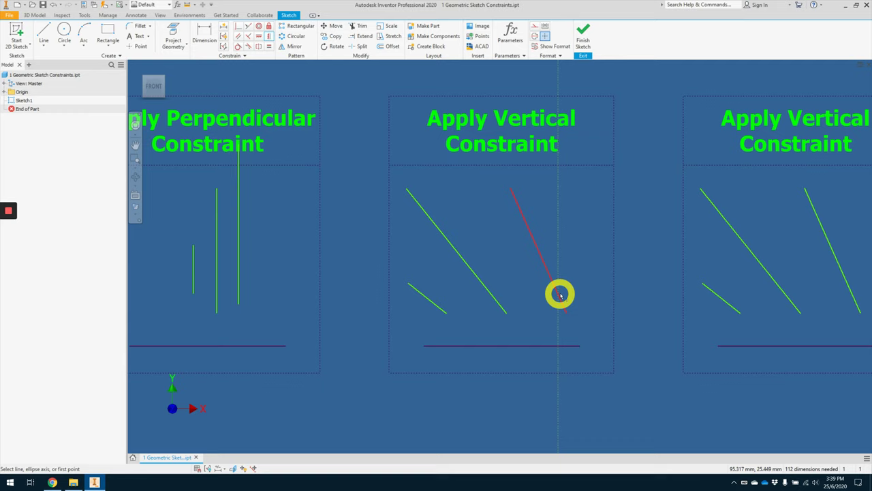
click(259, 37)
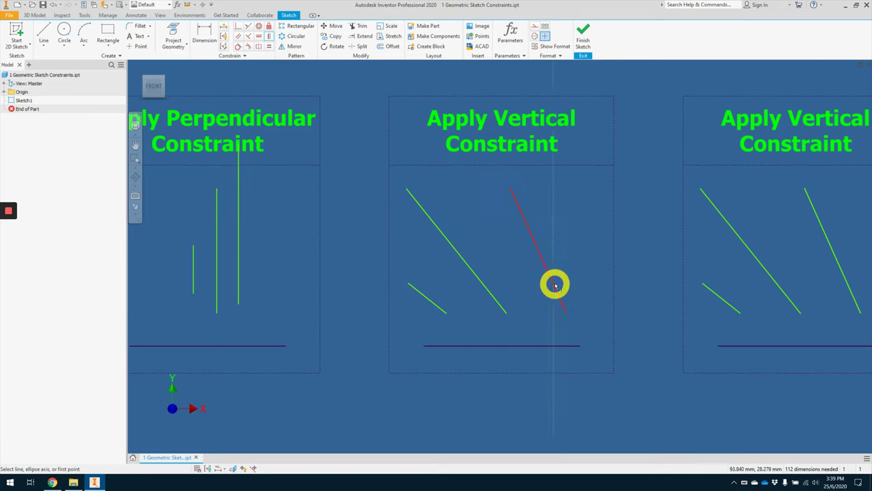
click(556, 285)
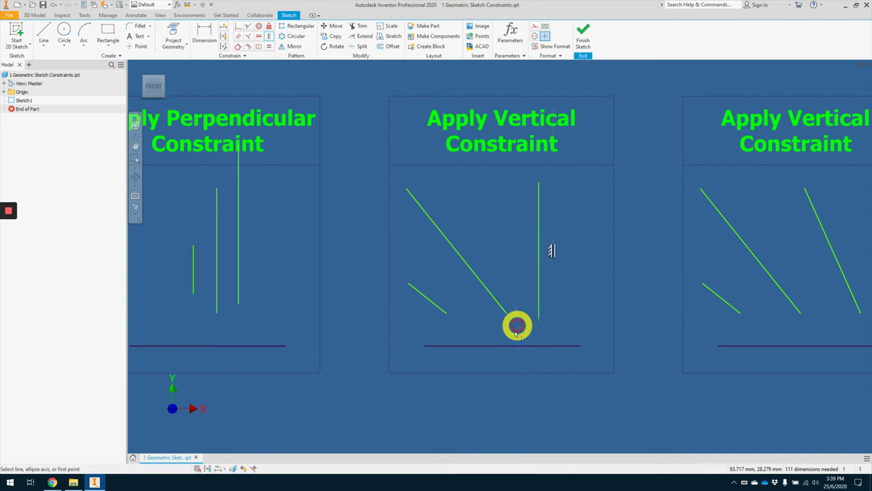
click(485, 288)
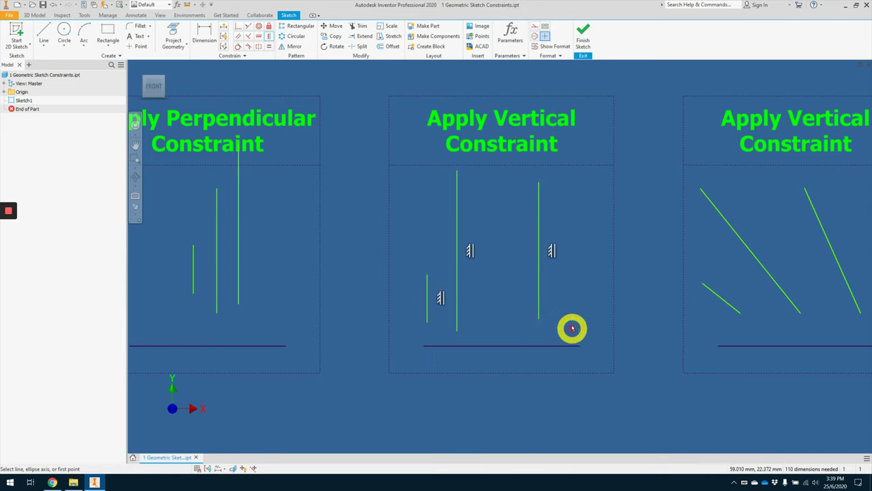
mouse_move(570, 317)
middle_down()
mouse_move(549, 298)
mouse_move(271, 296)
middle_up()
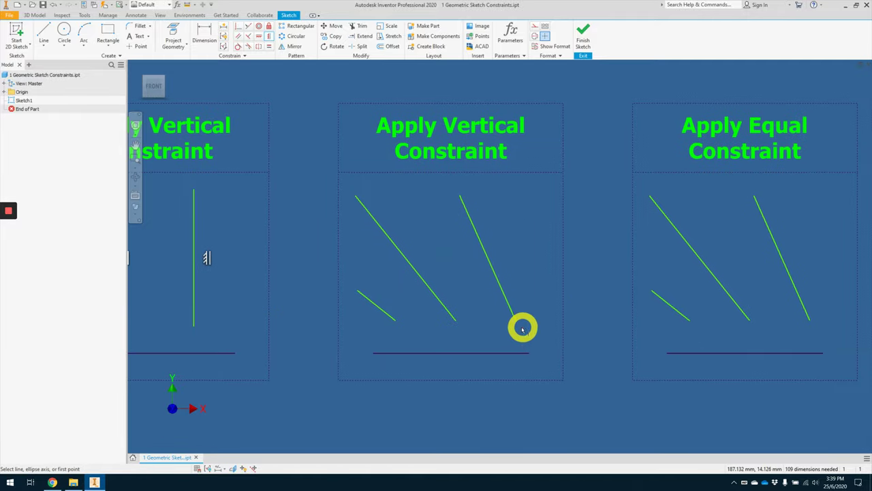
Vertically align the diagonals' lower ends with the bottom line's right end, midpoint and left end
drag(515, 322, 527, 351)
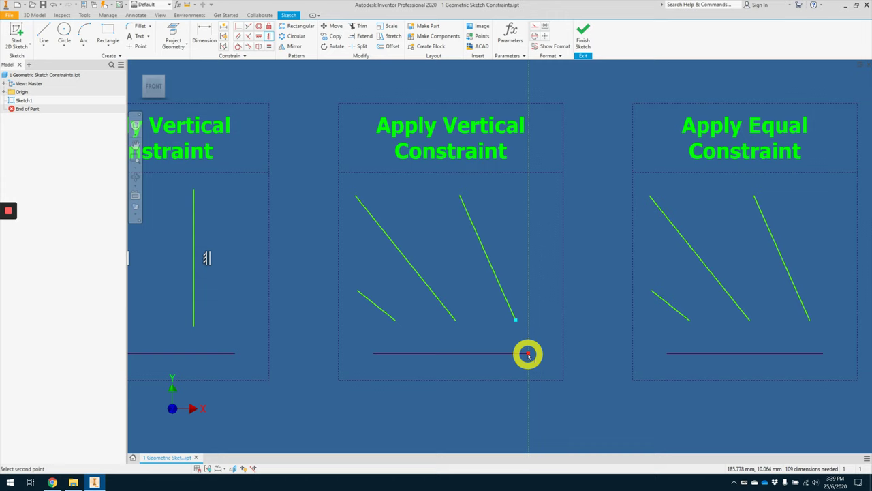
click(455, 319)
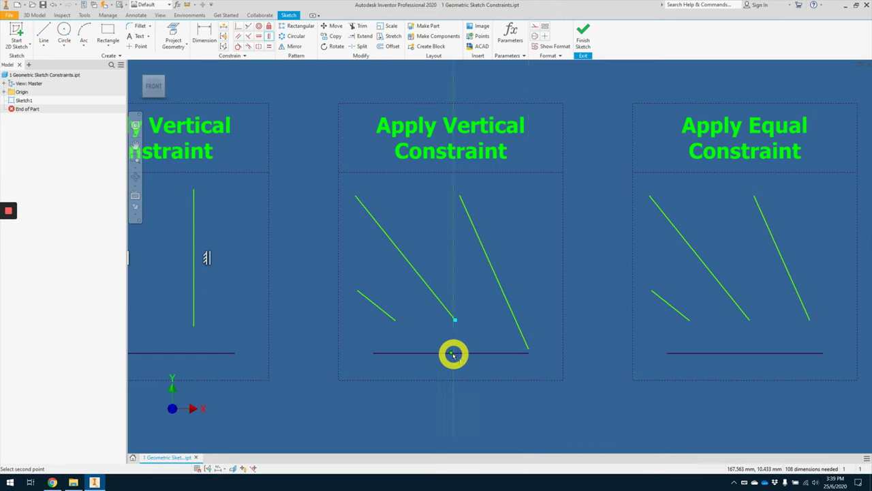
click(451, 353)
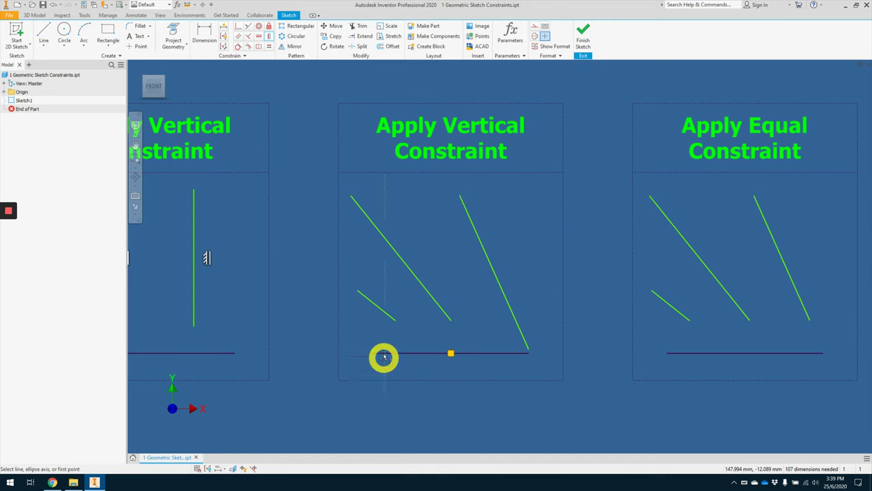
click(394, 319)
click(373, 354)
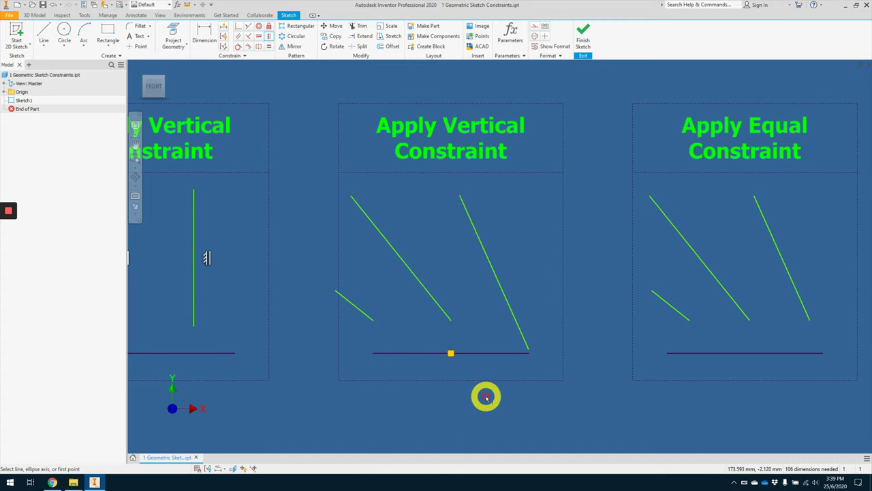
Zoom out to survey the finished panels, then pan toward the Equal panel
scroll(485, 397, down, 3)
middle_drag(409, 269, 459, 326)
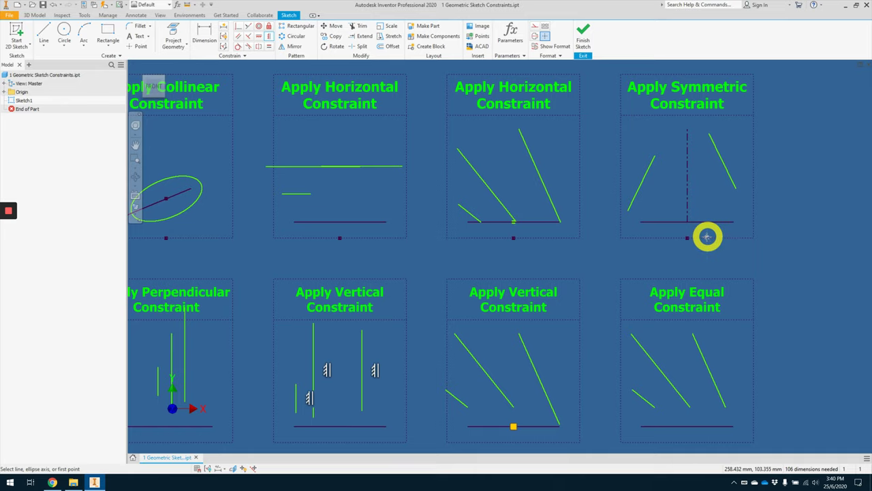
middle_drag(707, 235, 579, 146)
scroll(623, 273, down, 2)
Make the right, long left and short diagonals and the horizontal line equal in length
scroll(589, 222, up, 3)
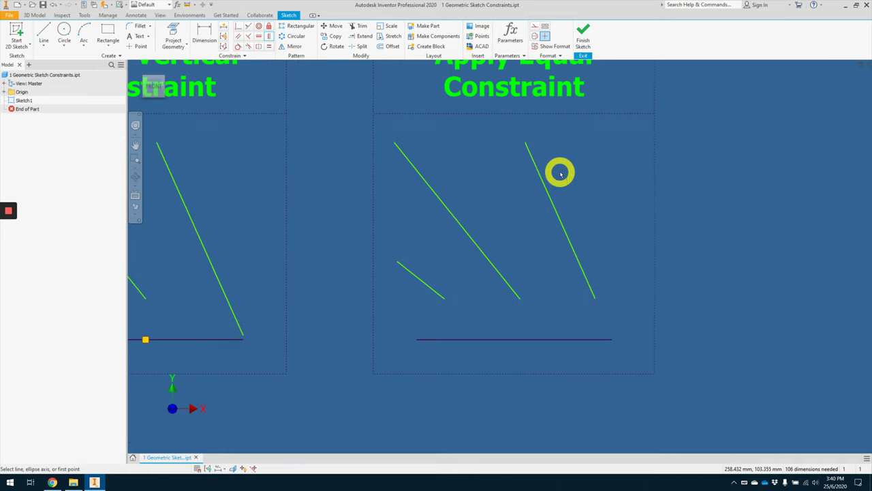
scroll(560, 174, up, 3)
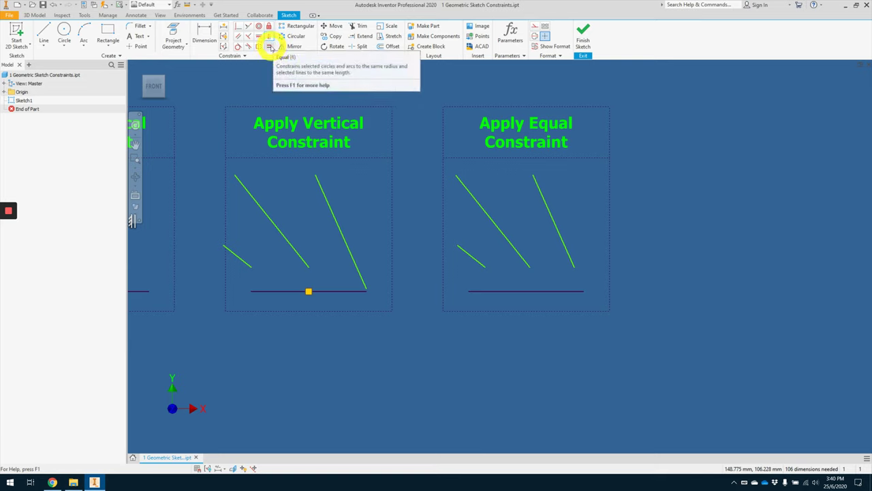
click(270, 47)
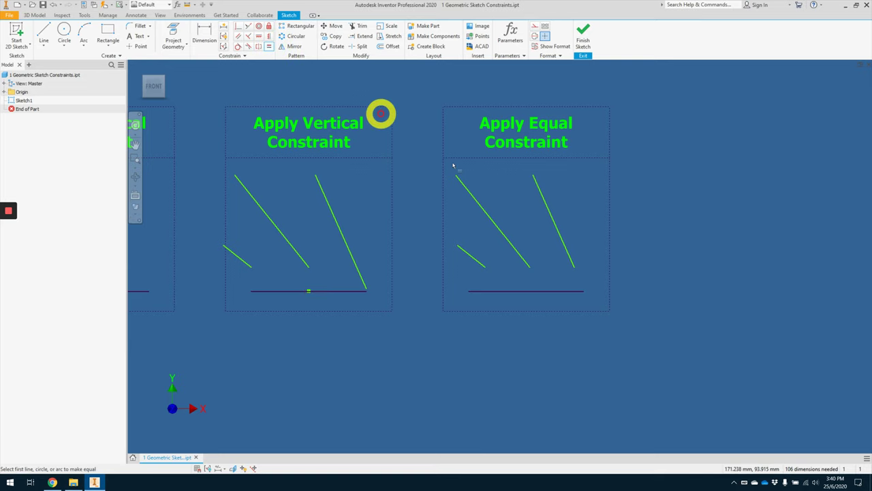
click(559, 231)
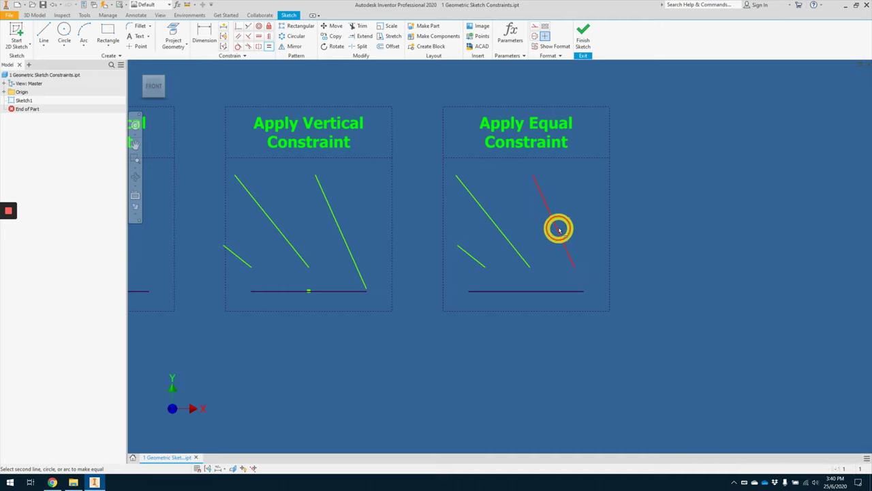
click(509, 239)
click(518, 247)
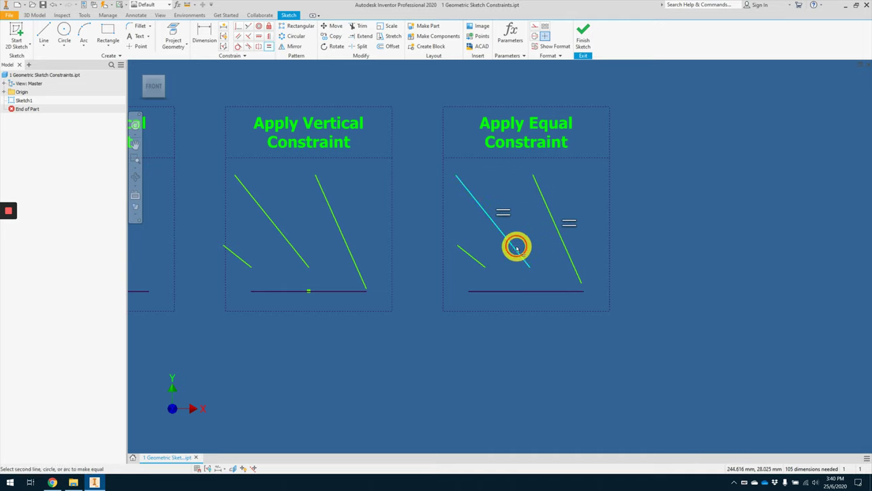
click(477, 263)
click(472, 257)
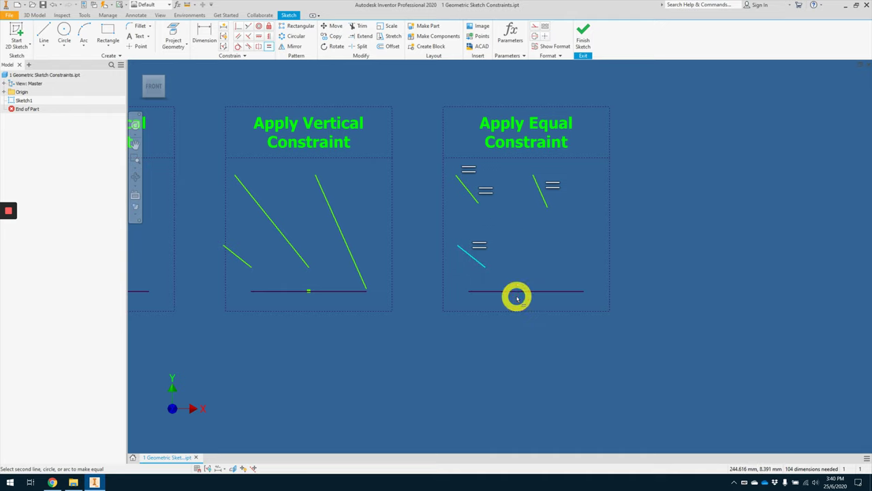
click(515, 291)
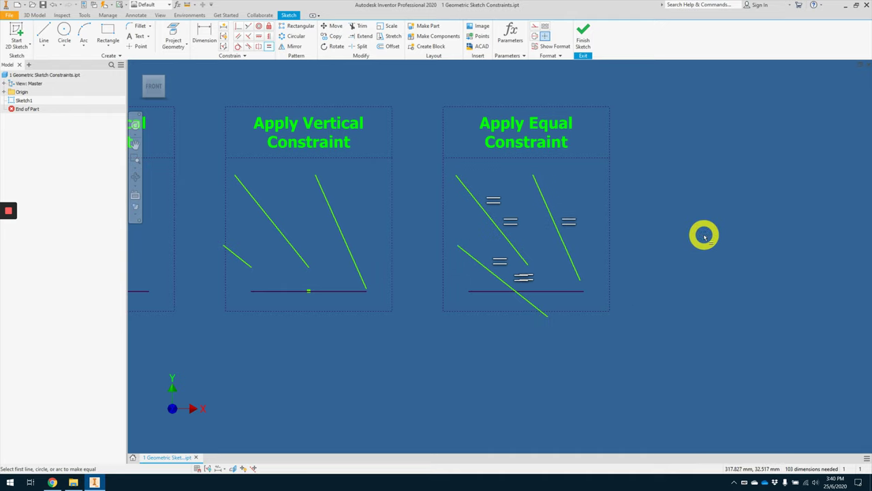
Exit the Equal command and zoom to fit the whole sketch
key(Escape)
key(Home)
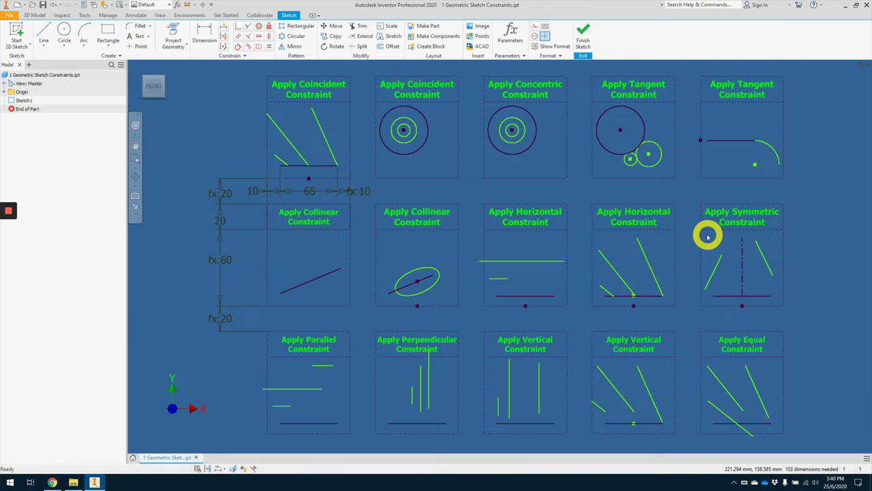